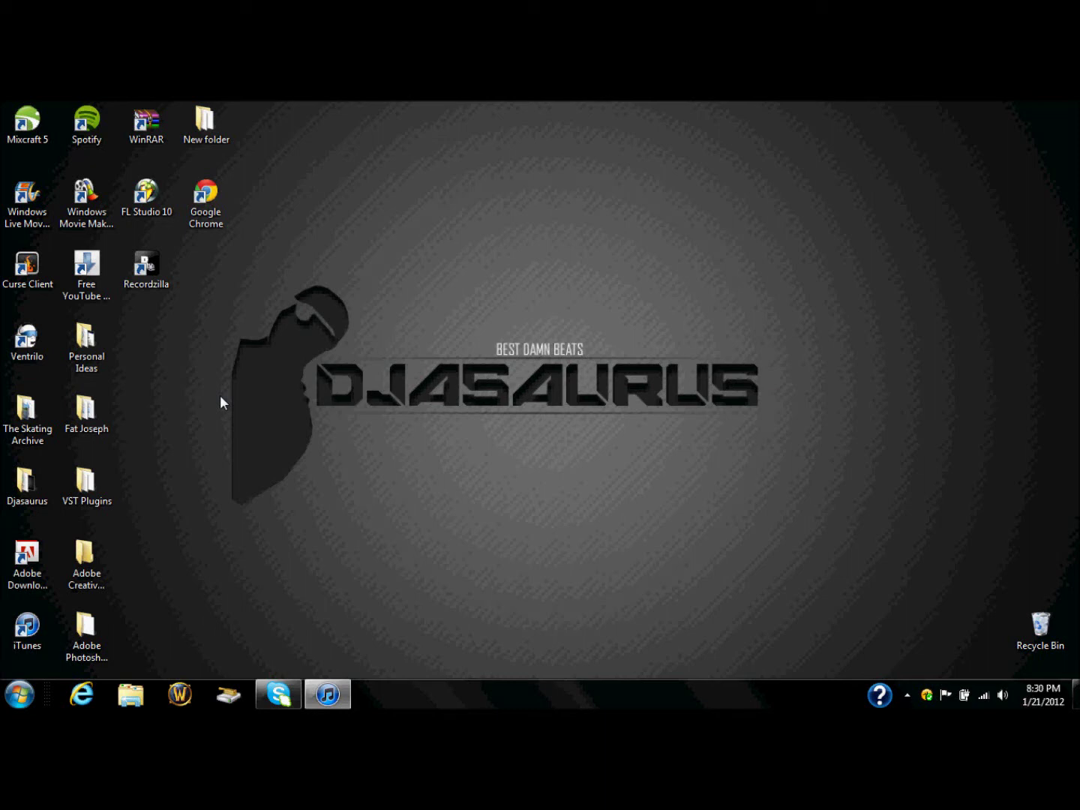
# Launch Mixcraft 5 from the Start menu and start a Build Virtual Instrument Tracks project.
pyautogui.press('super')
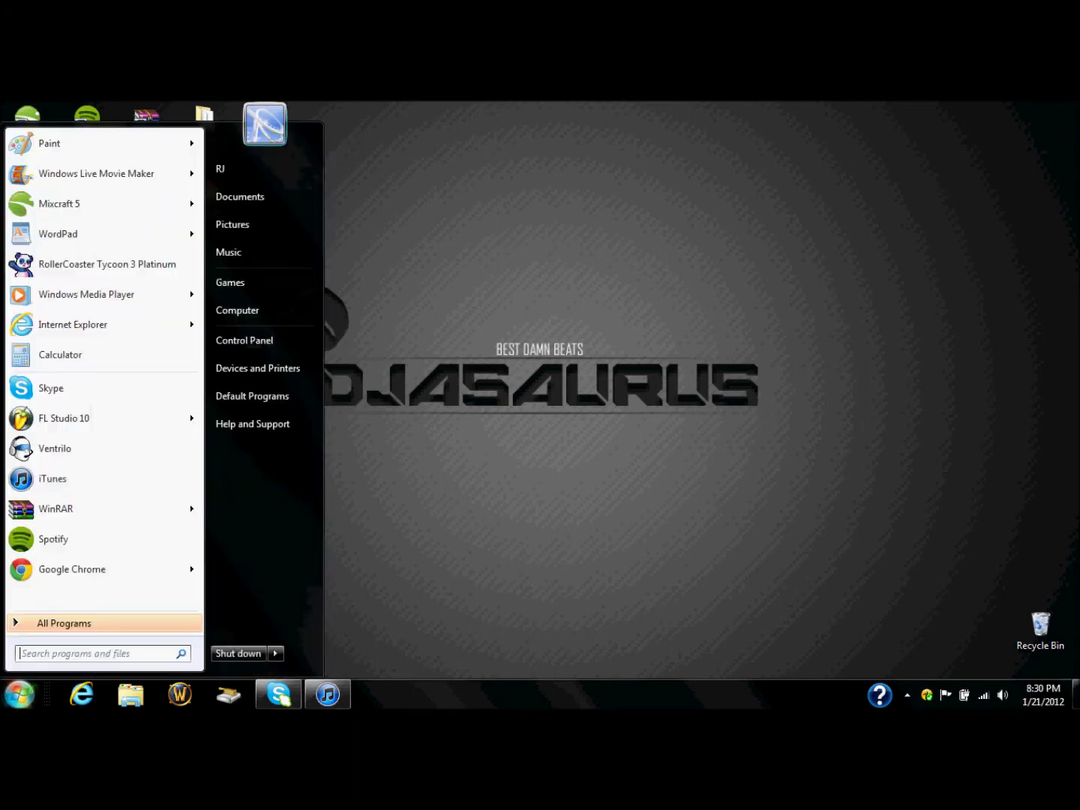
pyautogui.click(95, 213)
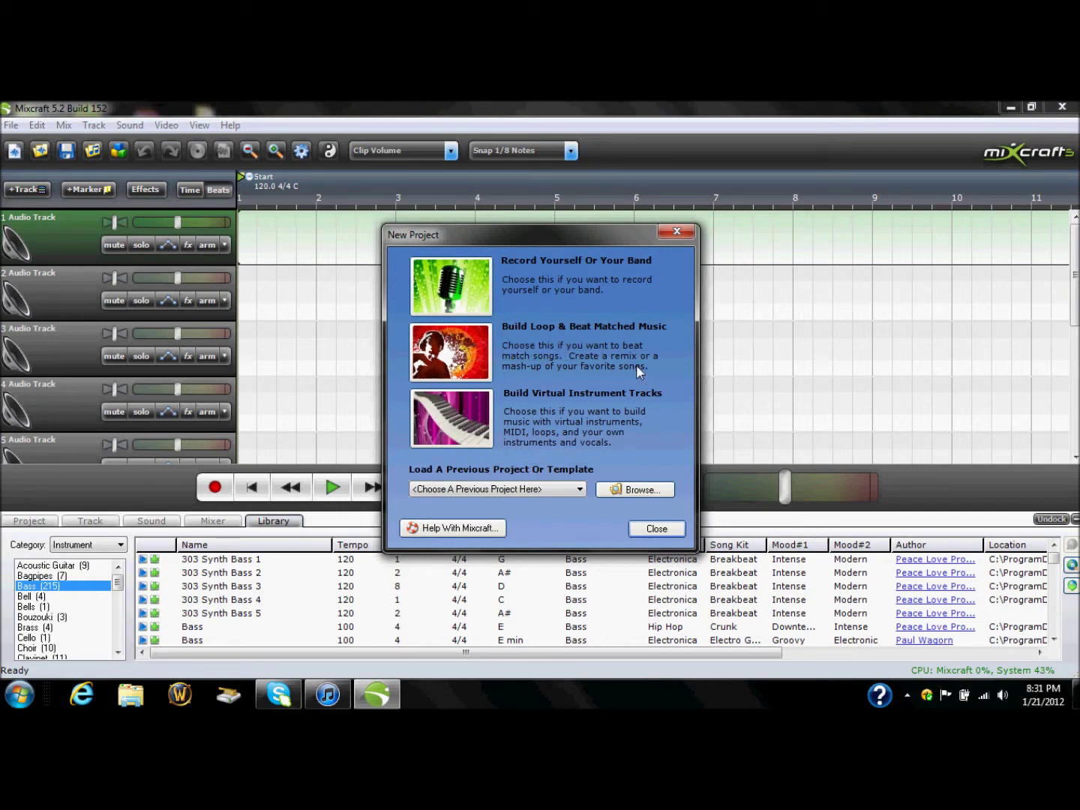
pyautogui.click(463, 410)
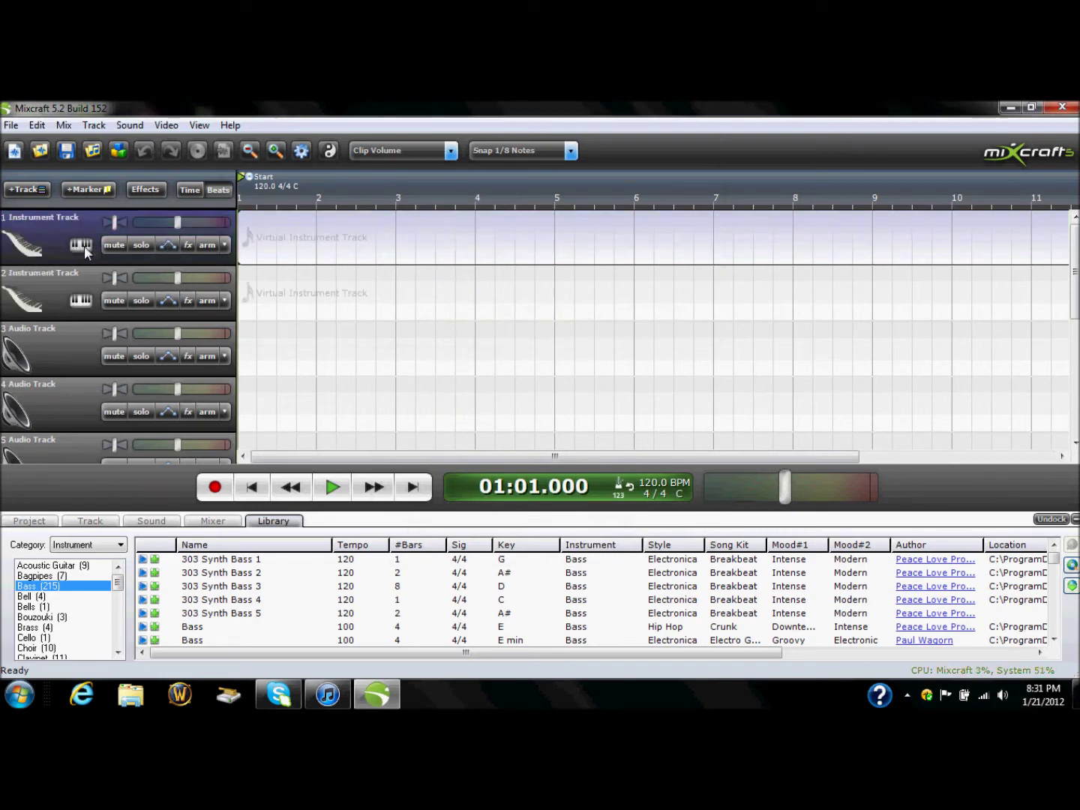
# Load the Impulse VSTi on track 1 with its Synth Bass preset.
pyautogui.click(81, 244)
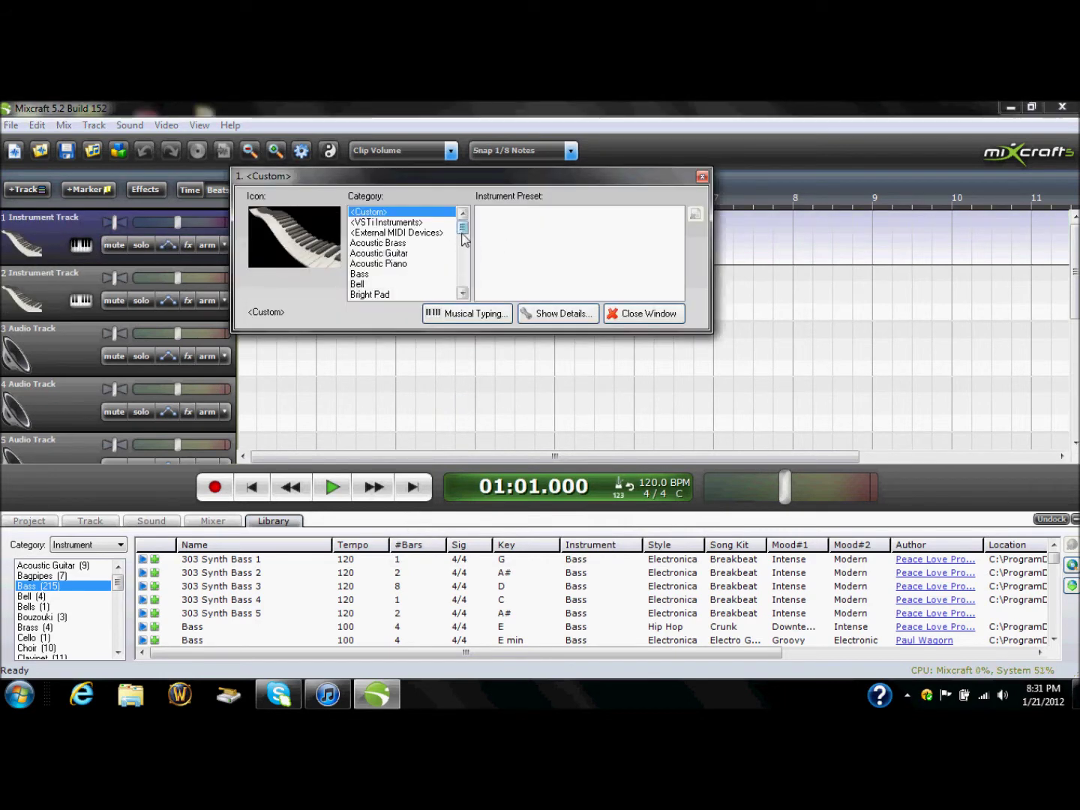
pyautogui.click(422, 222)
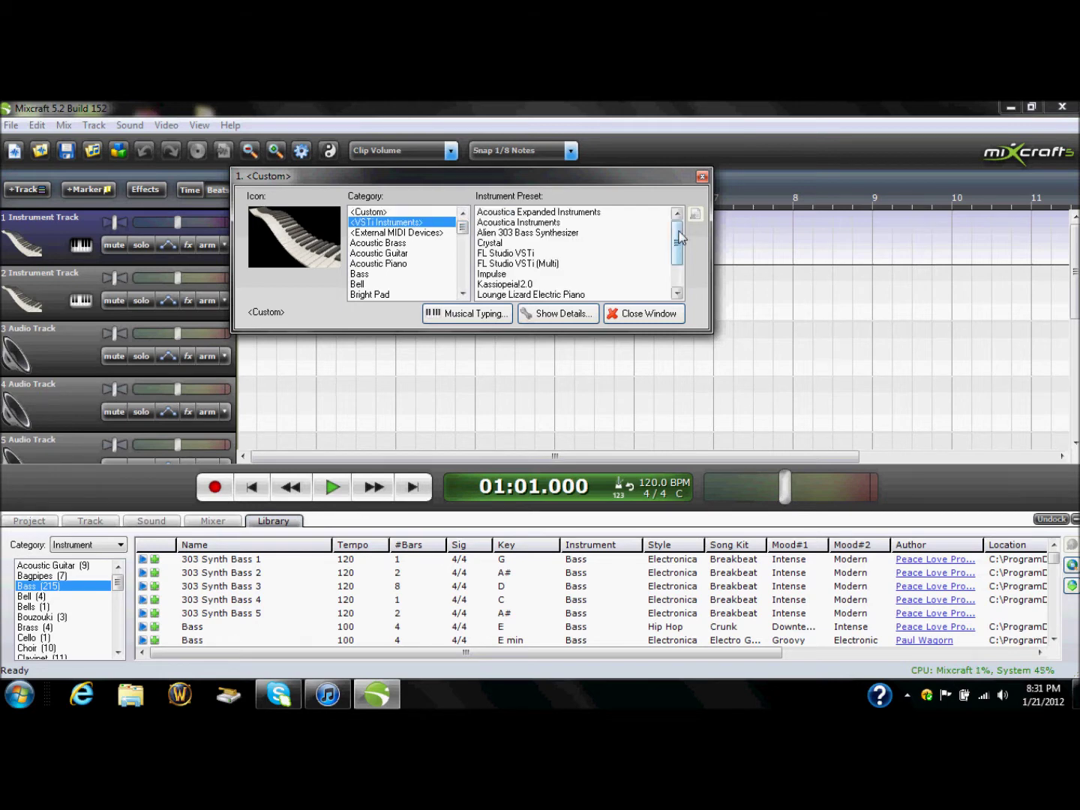
pyautogui.moveTo(679, 238); pyautogui.dragTo(679, 245)
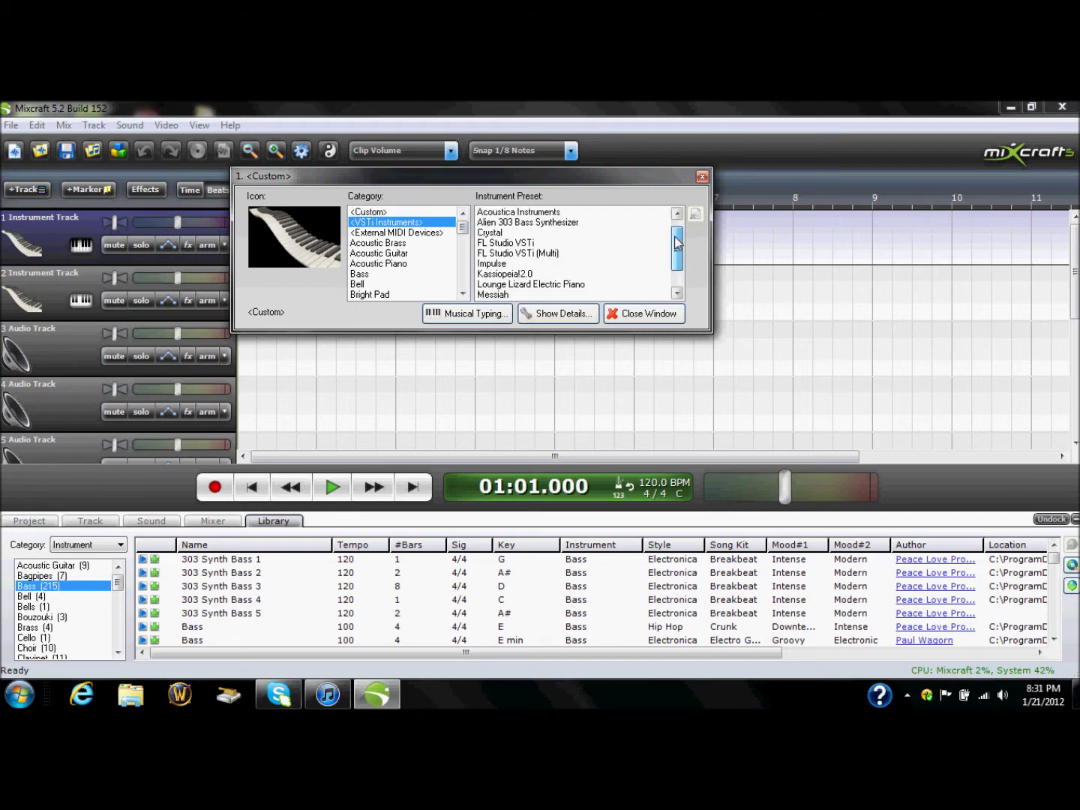
pyautogui.click(495, 264)
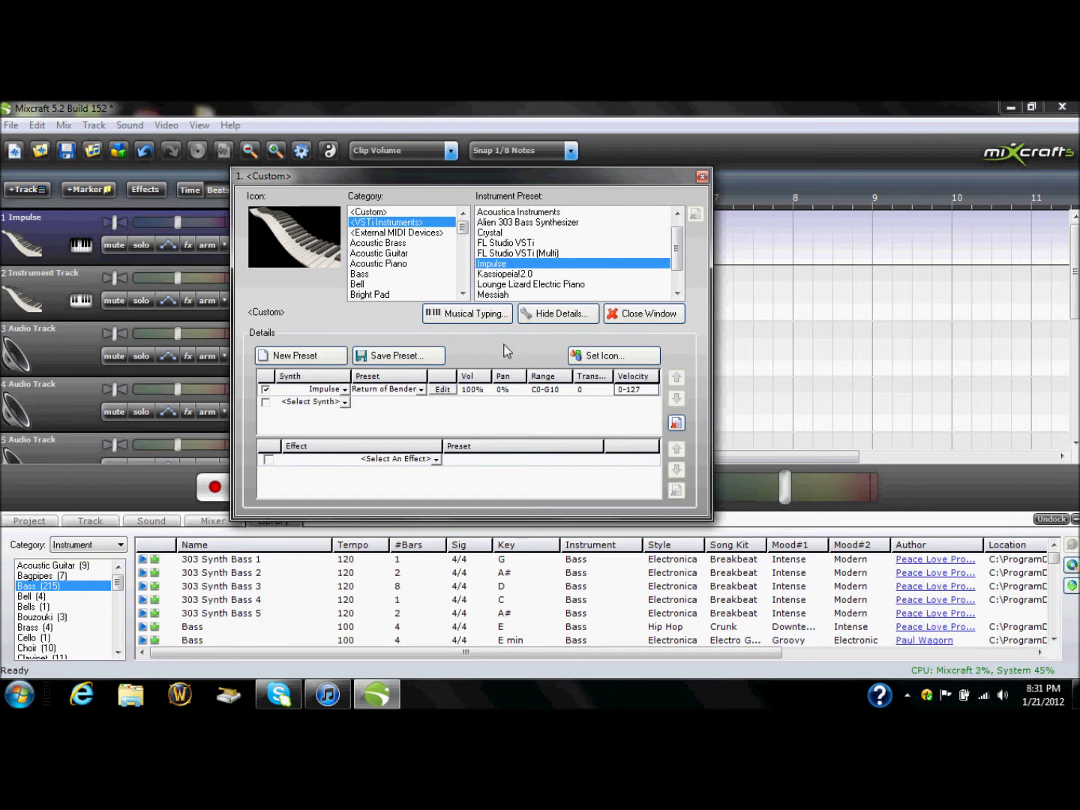
pyautogui.click(419, 388)
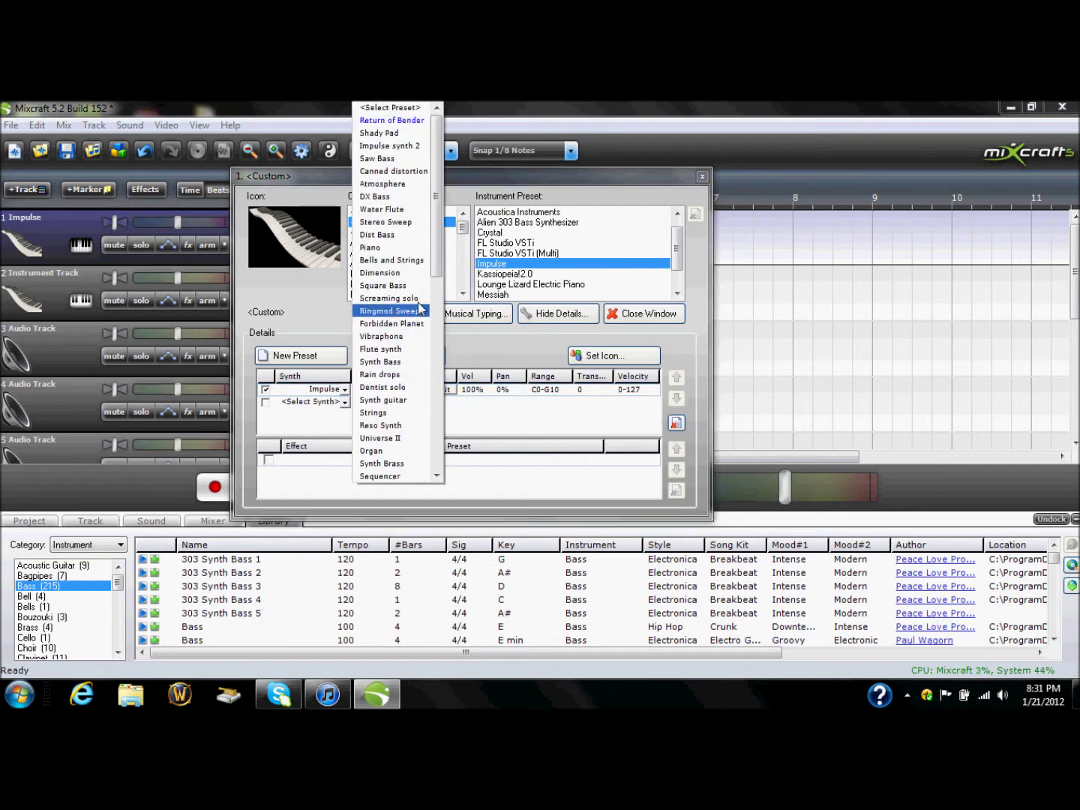
pyautogui.moveTo(438, 255); pyautogui.dragTo(438, 267)
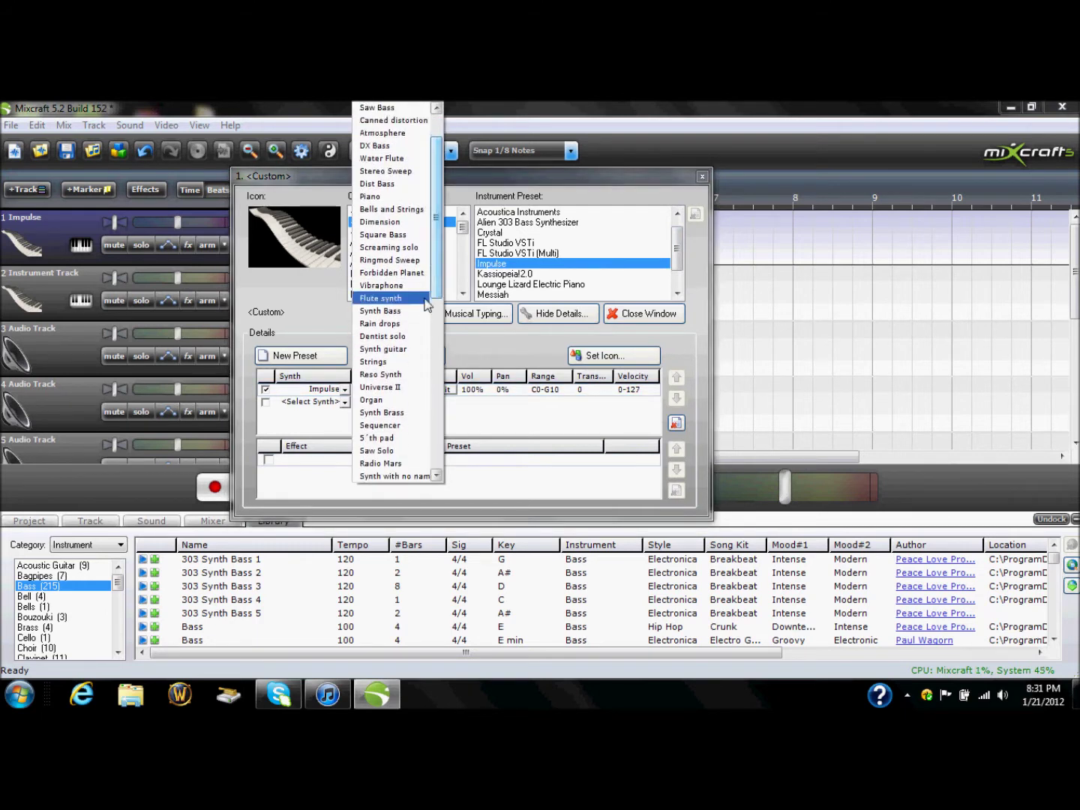
pyautogui.click(400, 310)
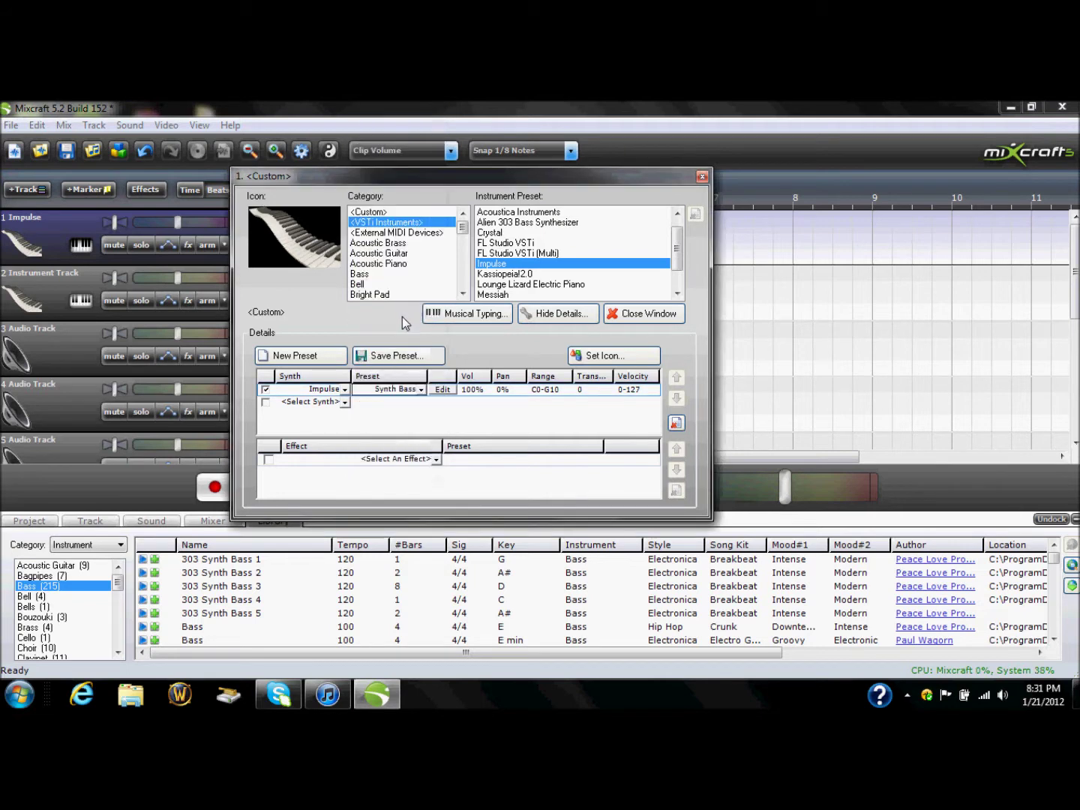
# Open the Impulse editor, move it to the right, and close the instrument dialog.
pyautogui.click(442, 389)
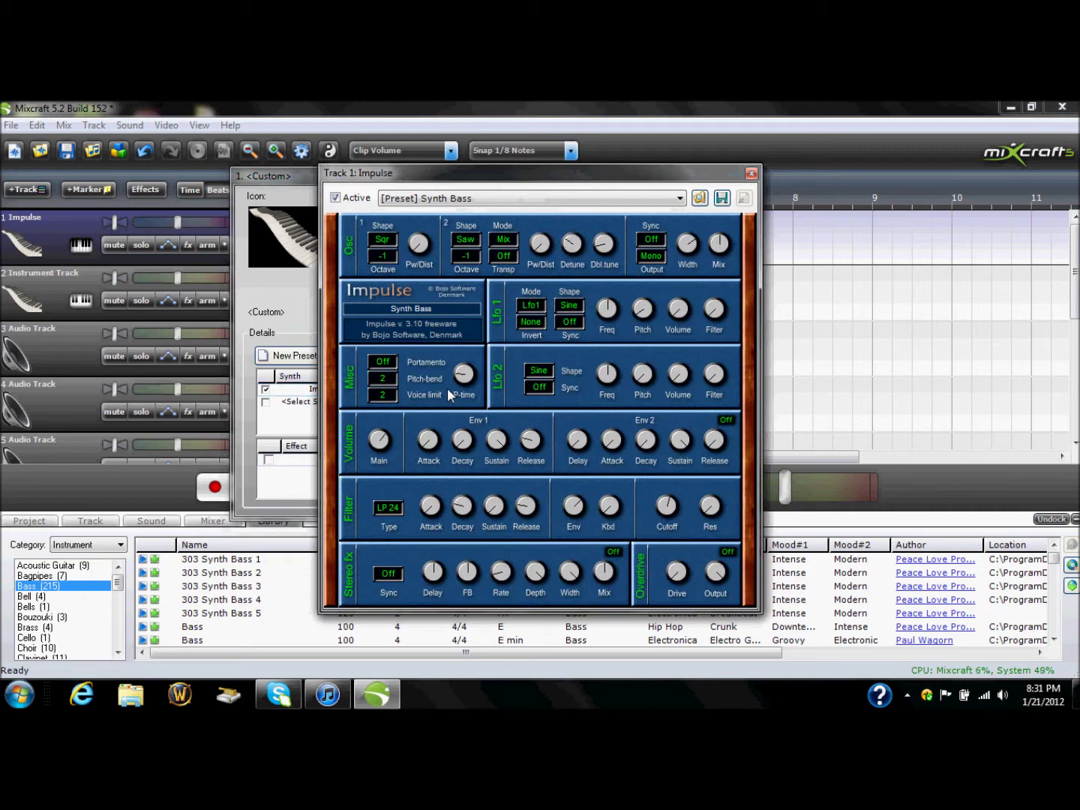
pyautogui.moveTo(491, 186)
pyautogui.mouseDown()
pyautogui.moveTo(438, 181)
pyautogui.moveTo(505, 193)
pyautogui.moveTo(484, 182)
pyautogui.mouseUp()
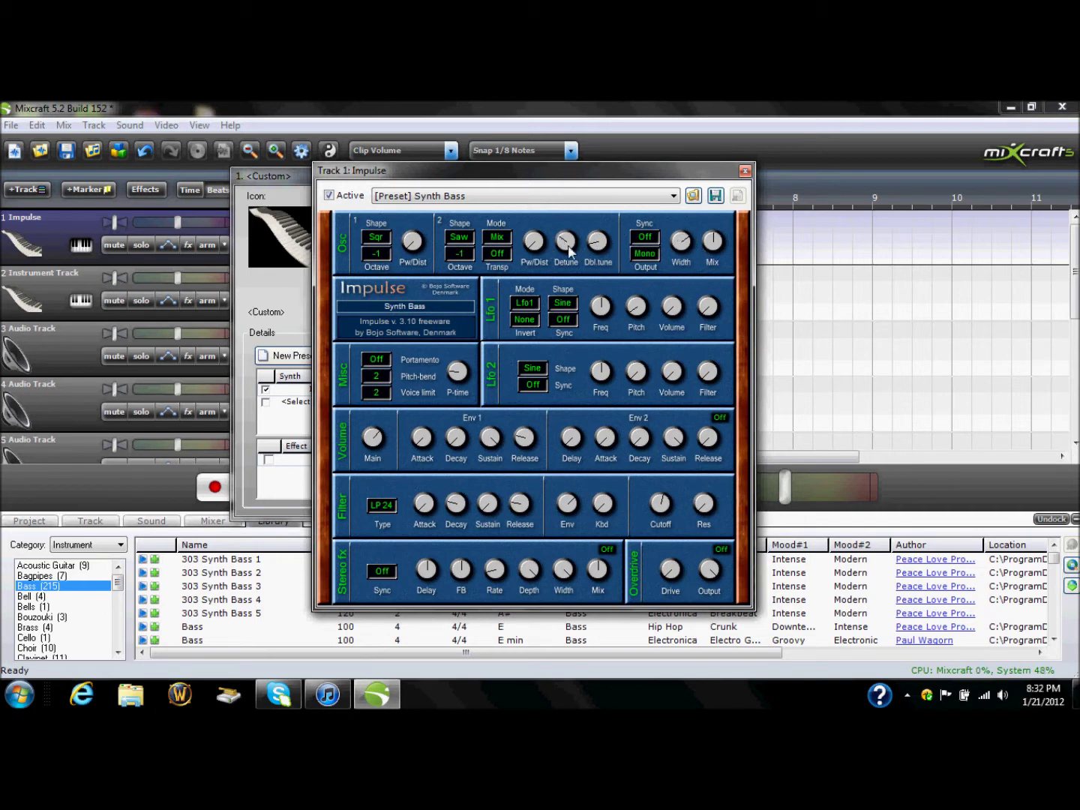
pyautogui.moveTo(431, 180); pyautogui.dragTo(559, 280)
pyautogui.click(315, 185)
pyautogui.click(701, 178)
# Draw a note in a new track 1 clip, lower it one pitch step, and stretch it to Loop End.
pyautogui.doubleClick(348, 246)
pyautogui.scroll(-3, 248, 540)
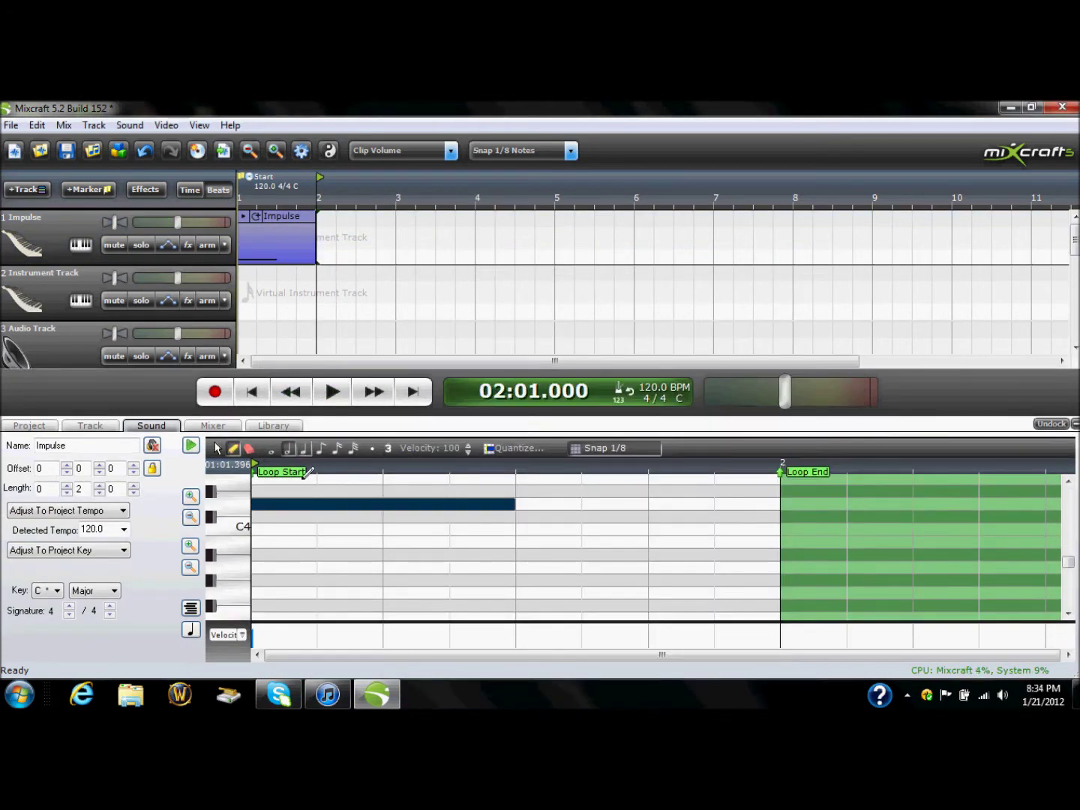
pyautogui.click(292, 504)
pyautogui.moveTo(292, 506)
pyautogui.mouseDown()
pyautogui.moveTo(290, 535)
pyautogui.moveTo(291, 517)
pyautogui.mouseUp()
pyautogui.moveTo(511, 512); pyautogui.dragTo(773, 564)
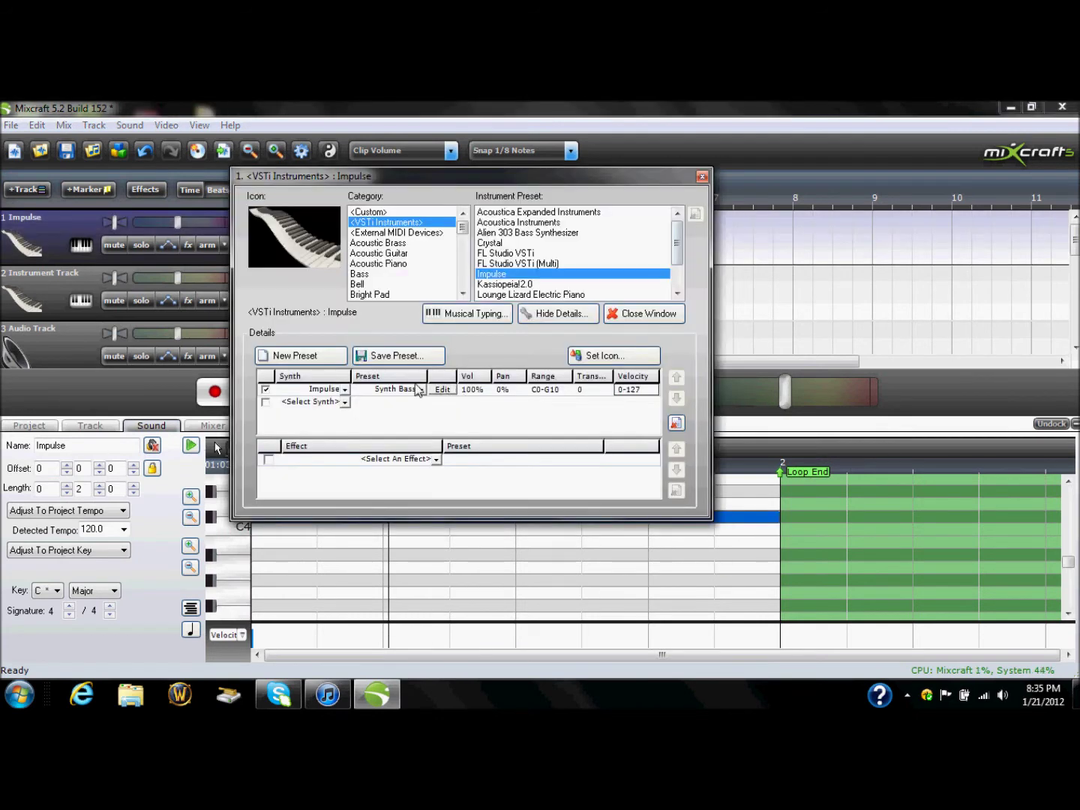
# In Impulse, raise the Detune and Dbl.tune knobs and increase LFO1's filter modulation.
pyautogui.click(442, 389)
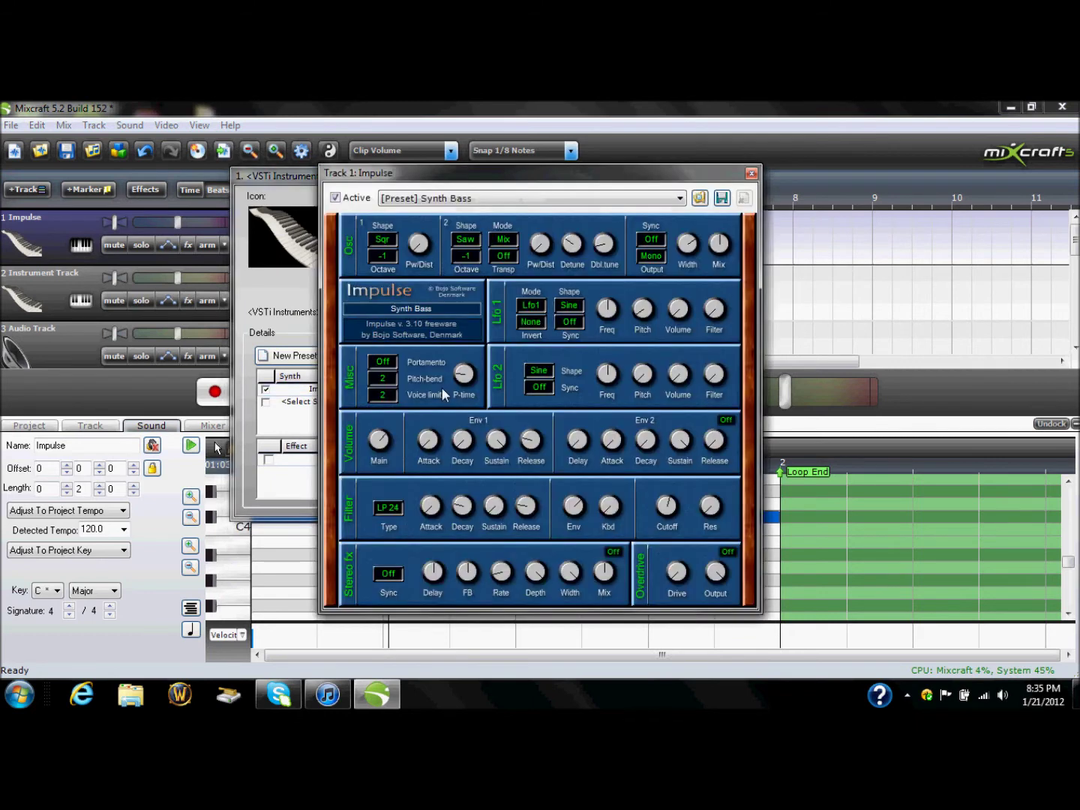
pyautogui.click(574, 245)
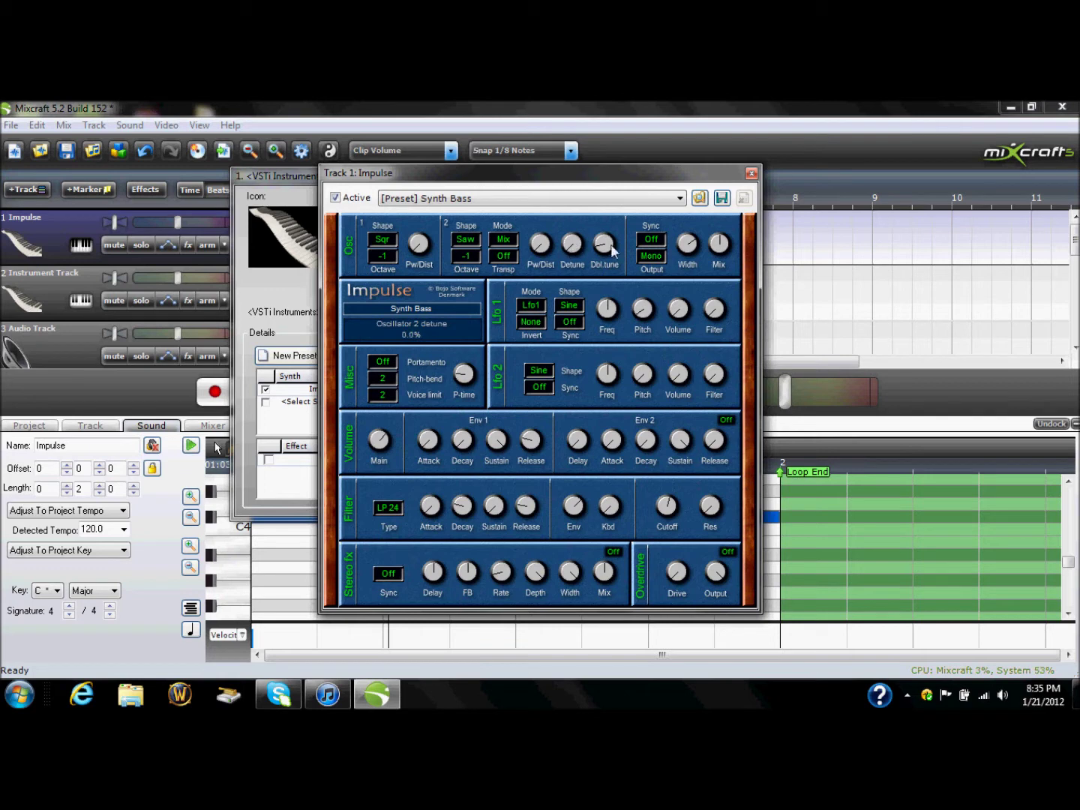
pyautogui.click(601, 246)
pyautogui.moveTo(710, 323); pyautogui.dragTo(720, 316)
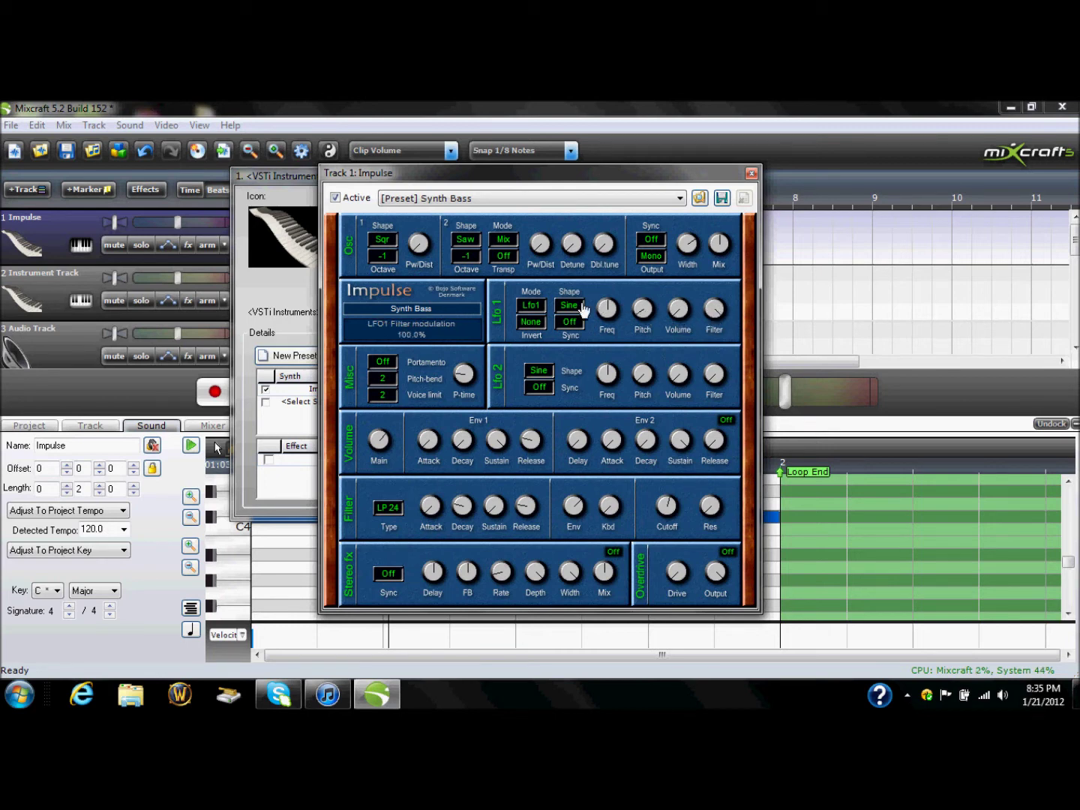
# Play the loop and lower the LFO1 frequency to 5.755 Hz.
pyautogui.click(191, 445)
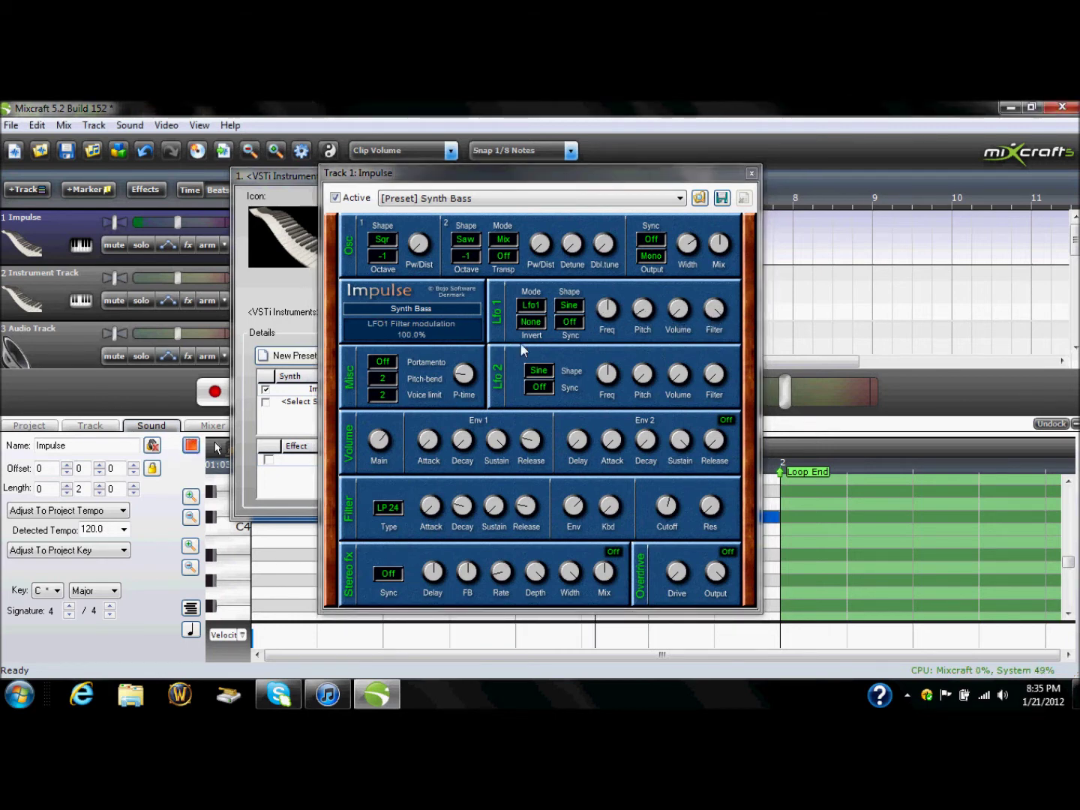
pyautogui.moveTo(604, 309)
pyautogui.mouseDown()
pyautogui.moveTo(615, 315)
pyautogui.moveTo(604, 303)
pyautogui.moveTo(604, 315)
pyautogui.moveTo(610, 307)
pyautogui.mouseUp()
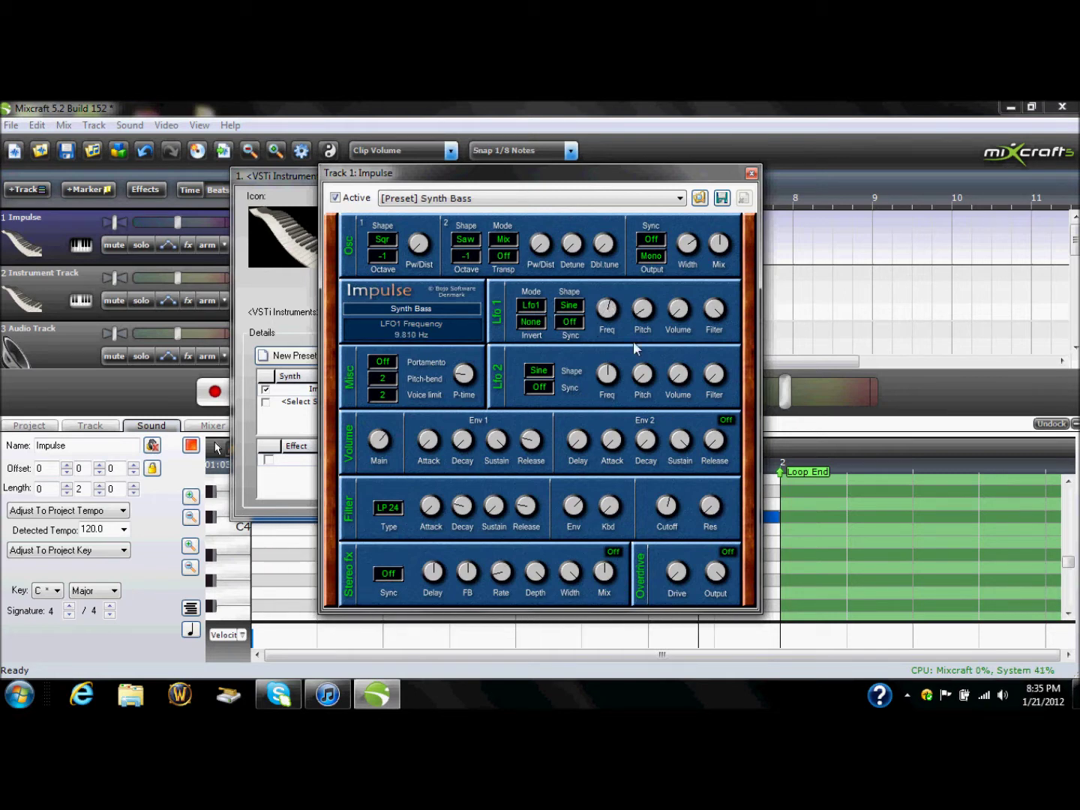
pyautogui.moveTo(611, 305); pyautogui.dragTo(604, 301)
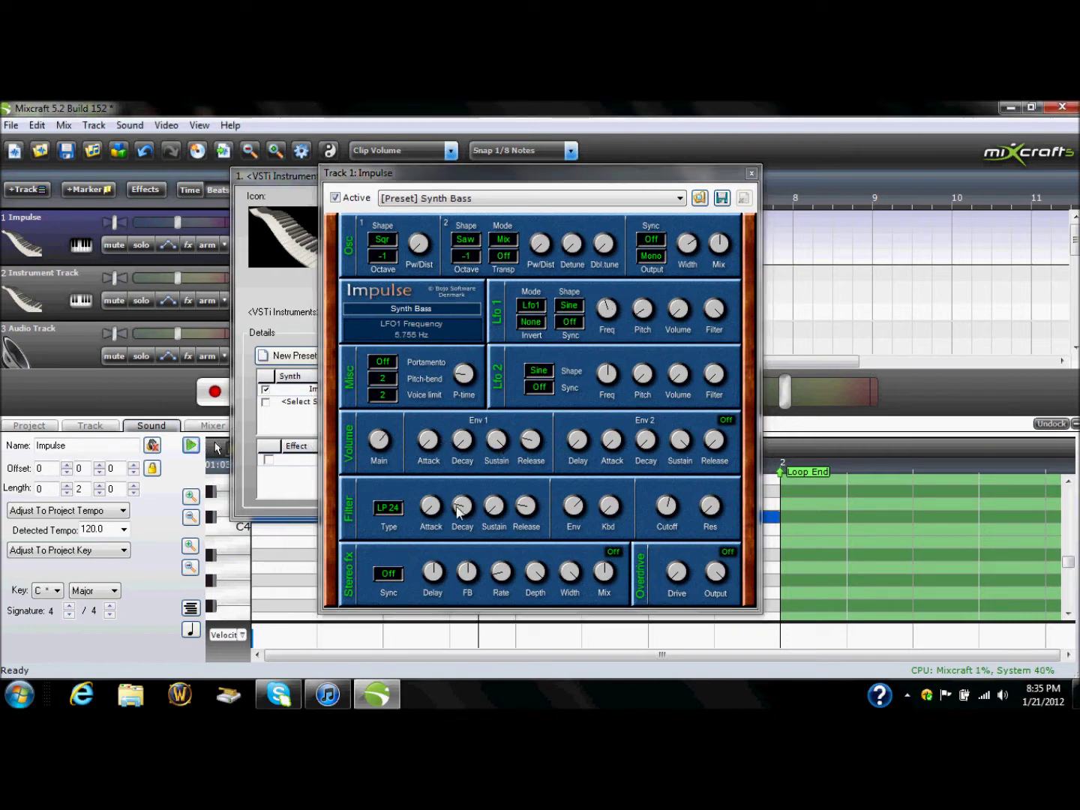
# Turn on stereo effects, speed up LFO1, and set the delay to about 42 ms with about 14% feedback.
pyautogui.click(612, 554)
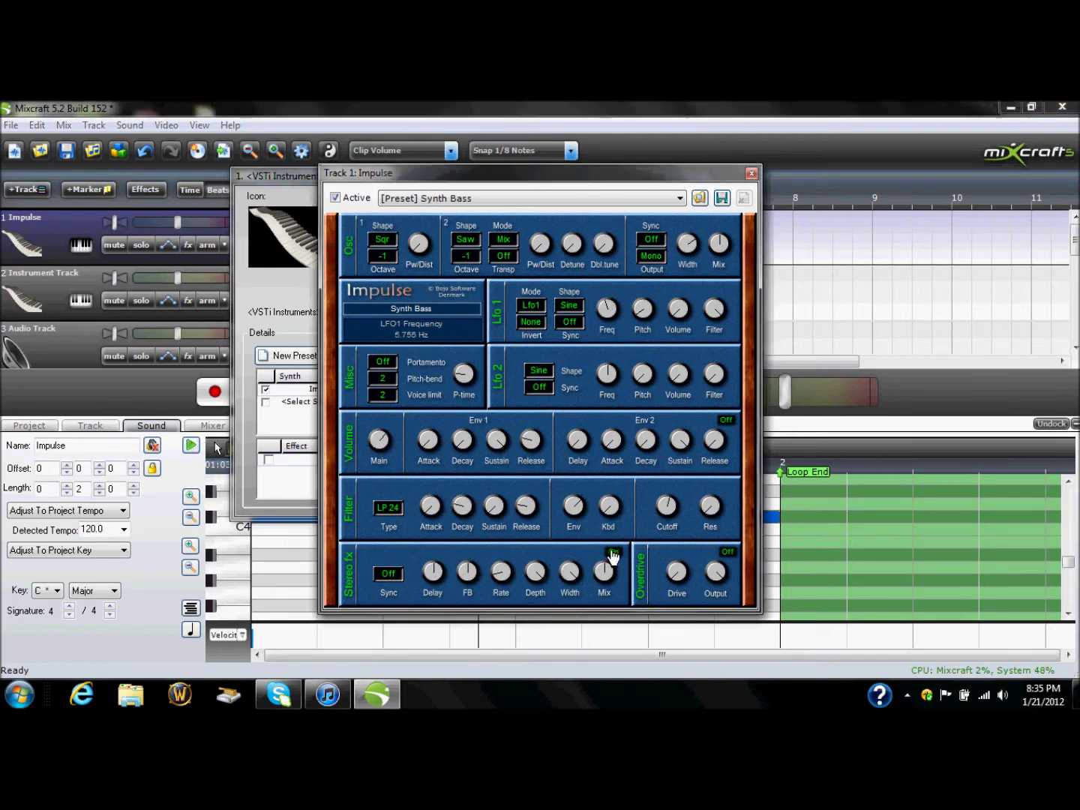
pyautogui.press('space')
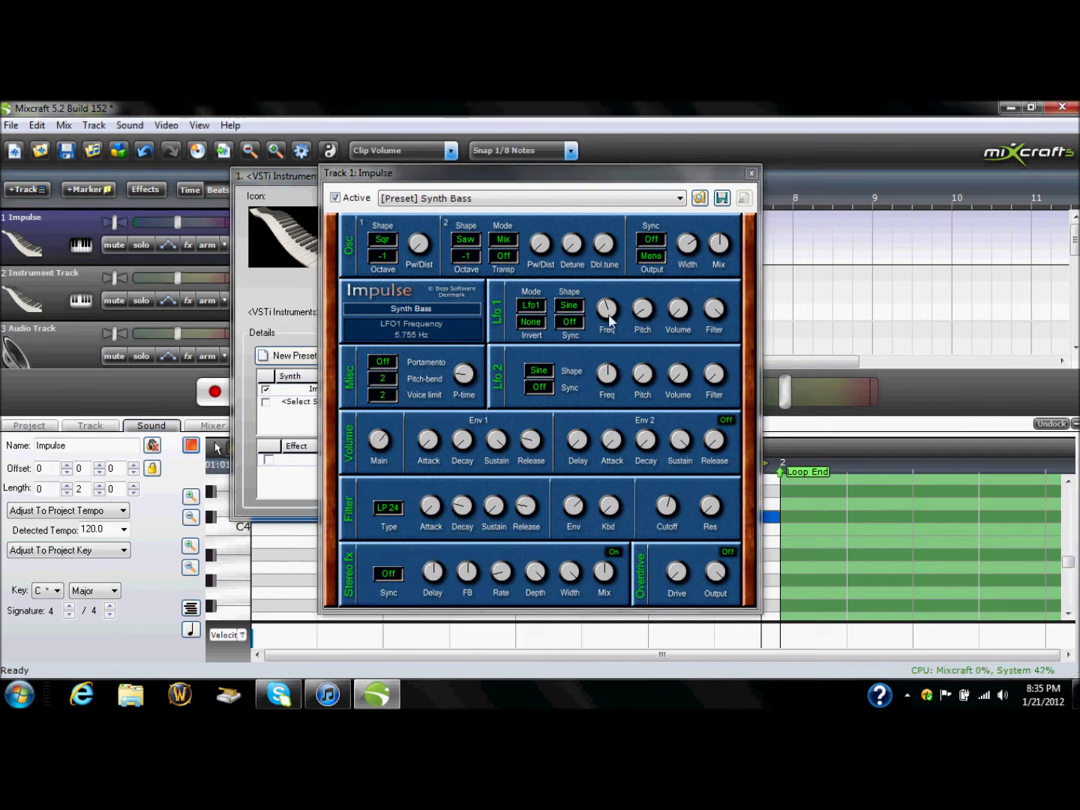
pyautogui.moveTo(609, 308); pyautogui.dragTo(609, 307)
pyautogui.click(442, 570)
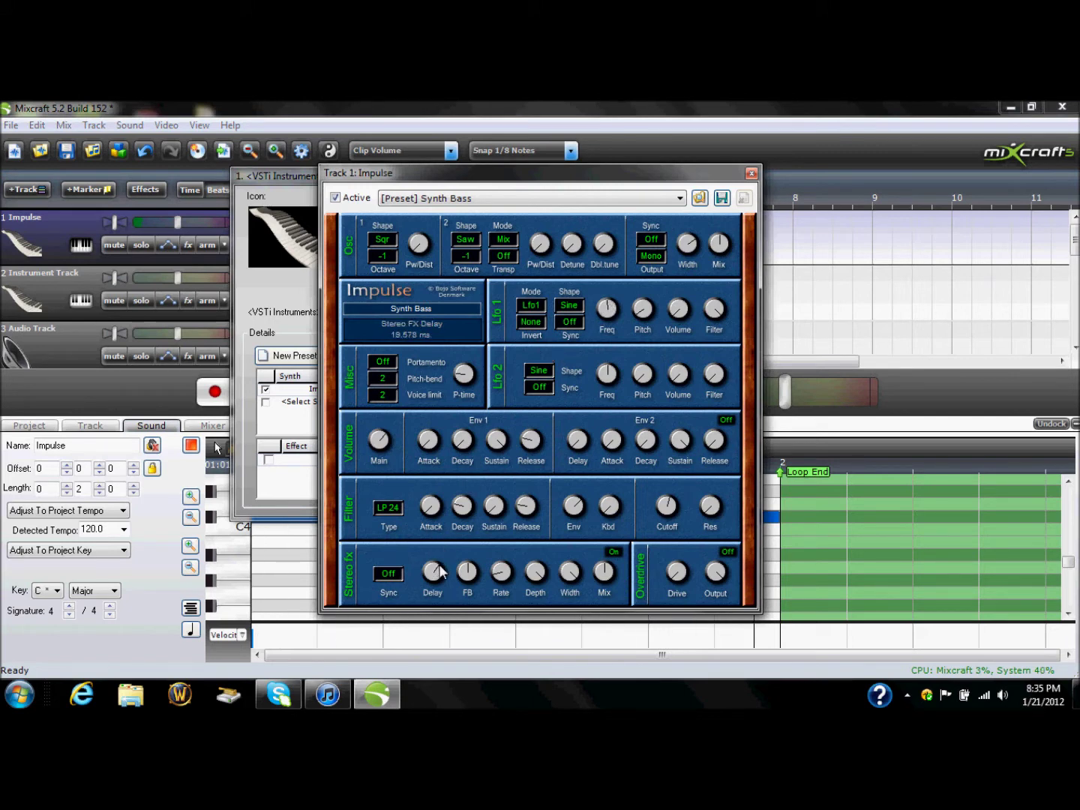
pyautogui.moveTo(441, 571); pyautogui.dragTo(442, 579)
pyautogui.click(469, 571)
pyautogui.moveTo(469, 572); pyautogui.dragTo(472, 571)
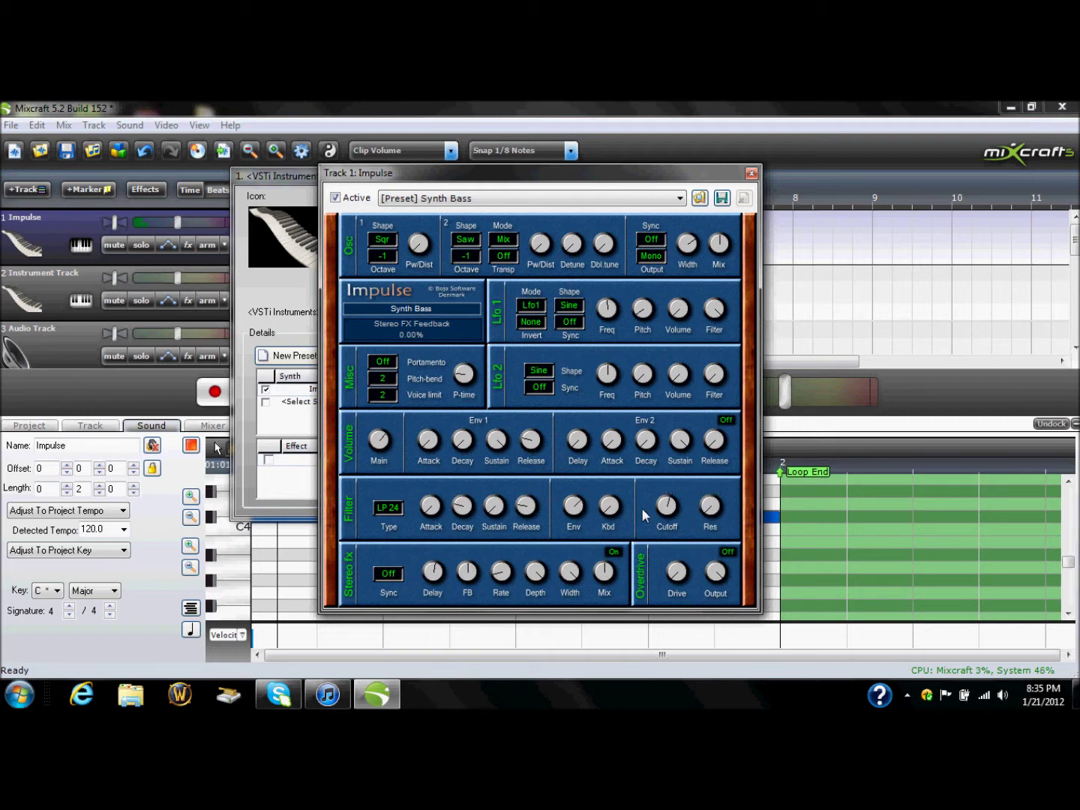
# Raise the filter resonance to 22.6%, with the cutoff at 10550 Hz.
pyautogui.click(674, 513)
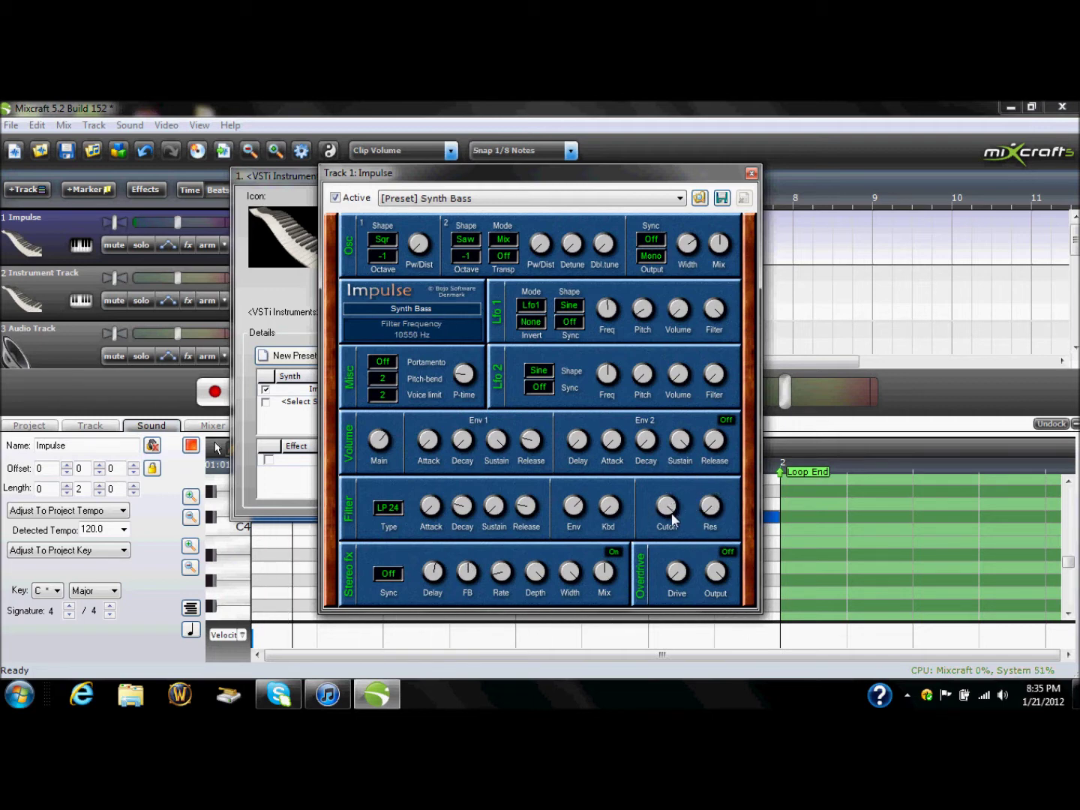
pyautogui.click(709, 510)
pyautogui.moveTo(708, 510); pyautogui.dragTo(705, 510)
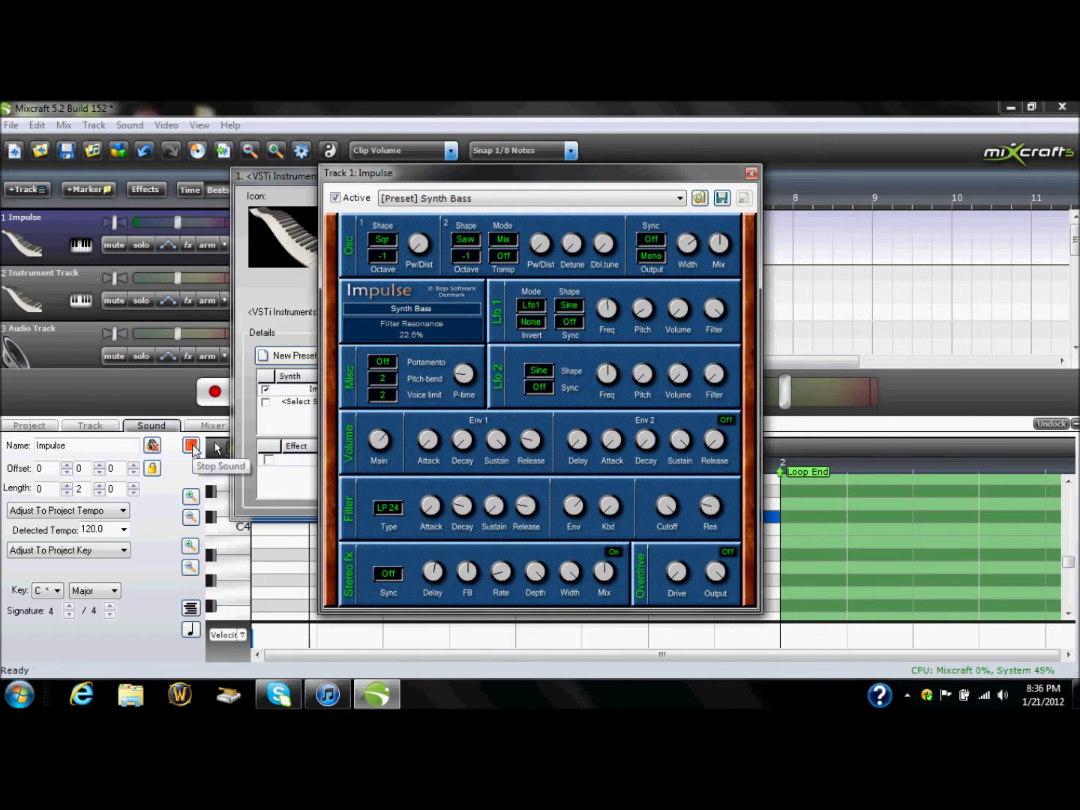
# Stop the preview, set LFO1's filter modulation to 100%, and lower LFO1 frequency to 4.858 Hz.
pyautogui.click(193, 448)
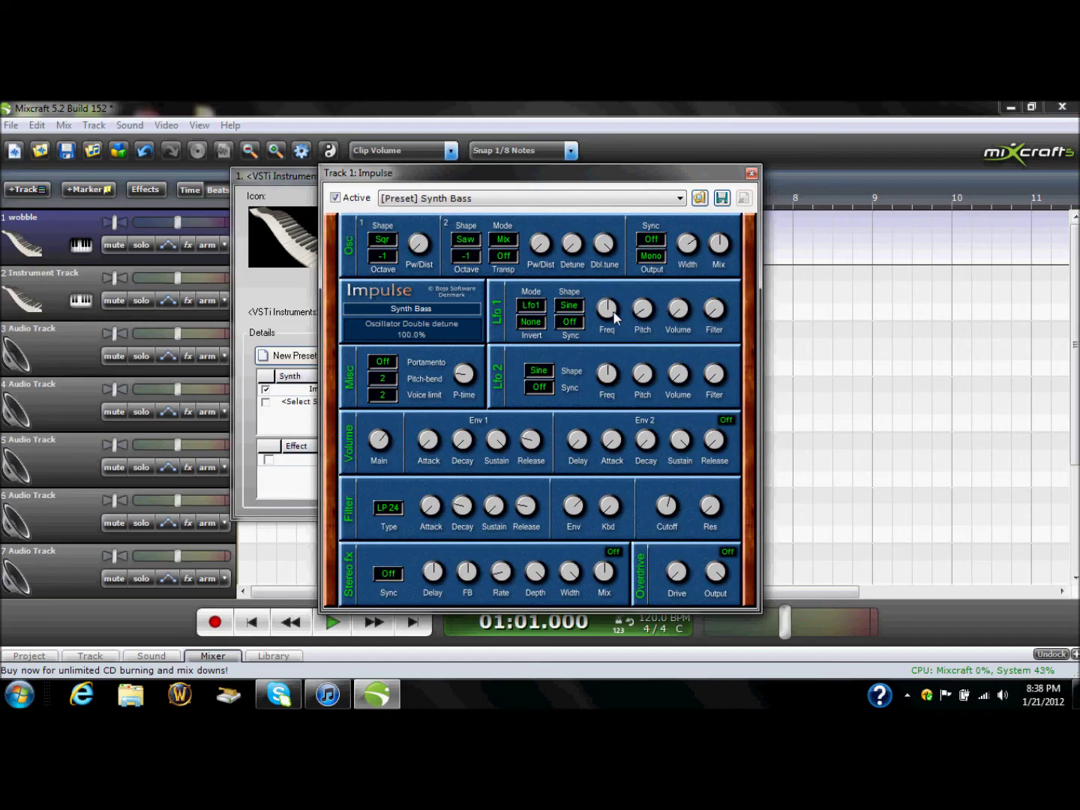
pyautogui.click(720, 313)
pyautogui.moveTo(705, 318); pyautogui.dragTo(719, 321)
pyautogui.click(610, 309)
# Move the instrument dialog aside, draw a long note in the wobble clip, and raise the synth panel.
pyautogui.moveTo(274, 177); pyautogui.dragTo(593, 261)
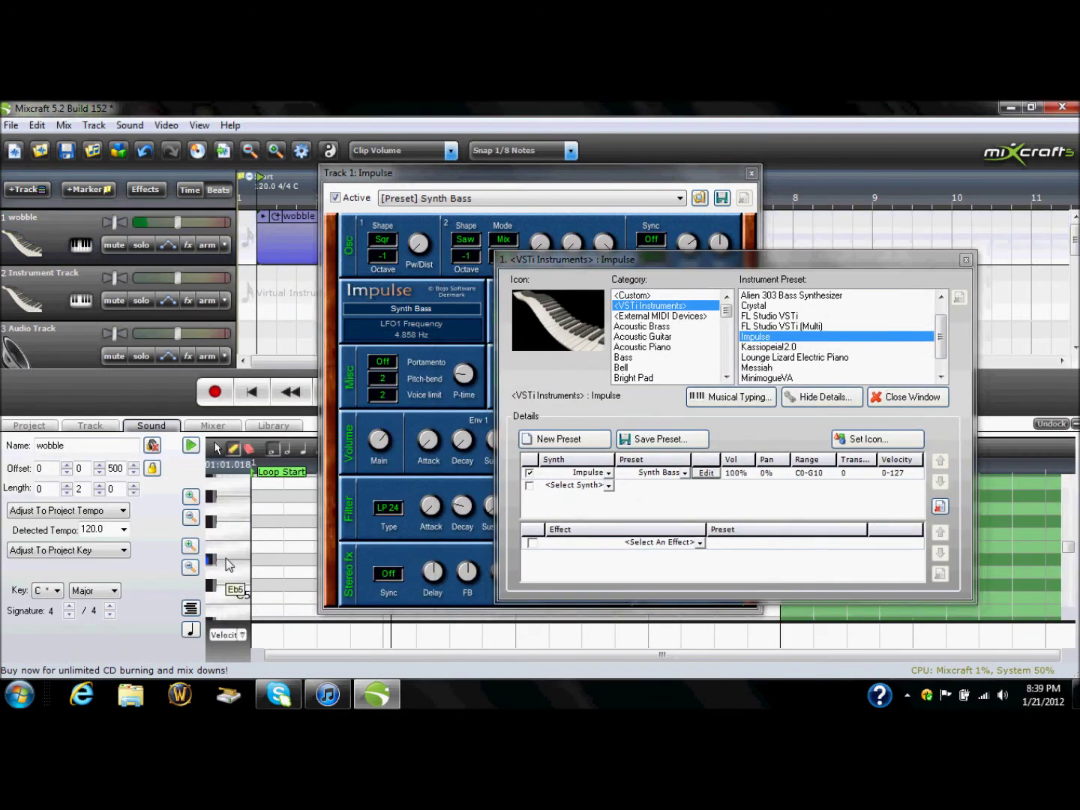
pyautogui.scroll(-3, 241, 502)
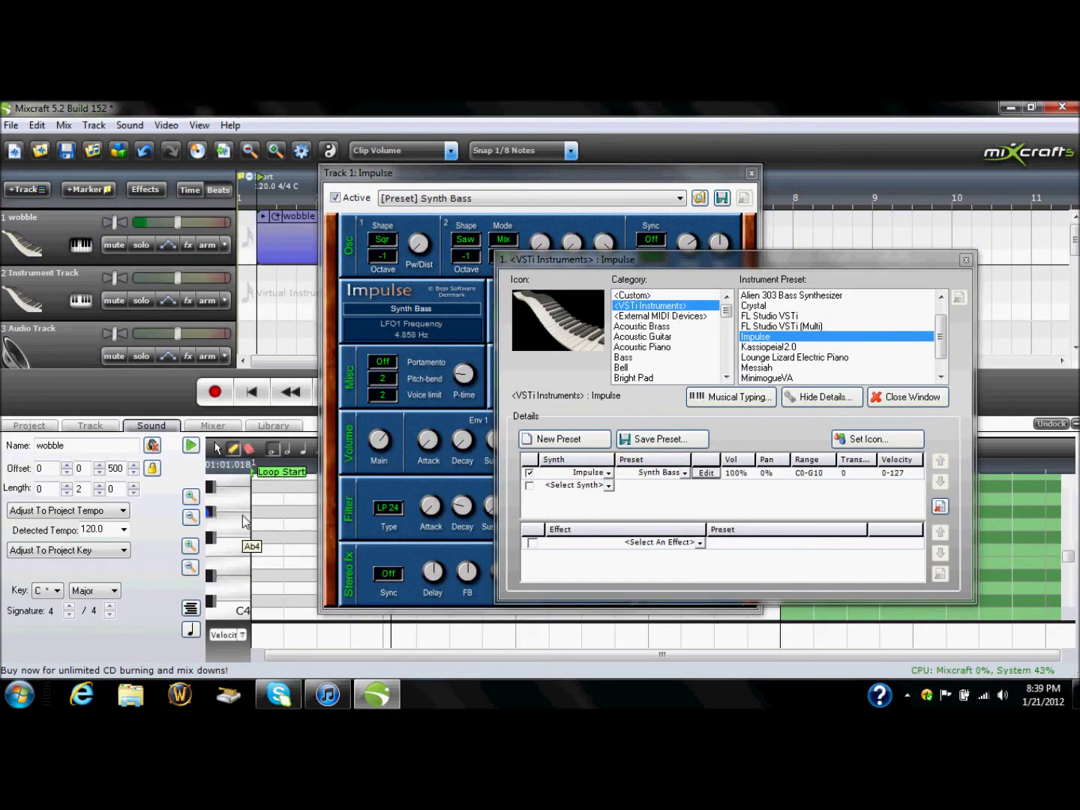
pyautogui.moveTo(255, 491); pyautogui.dragTo(320, 490)
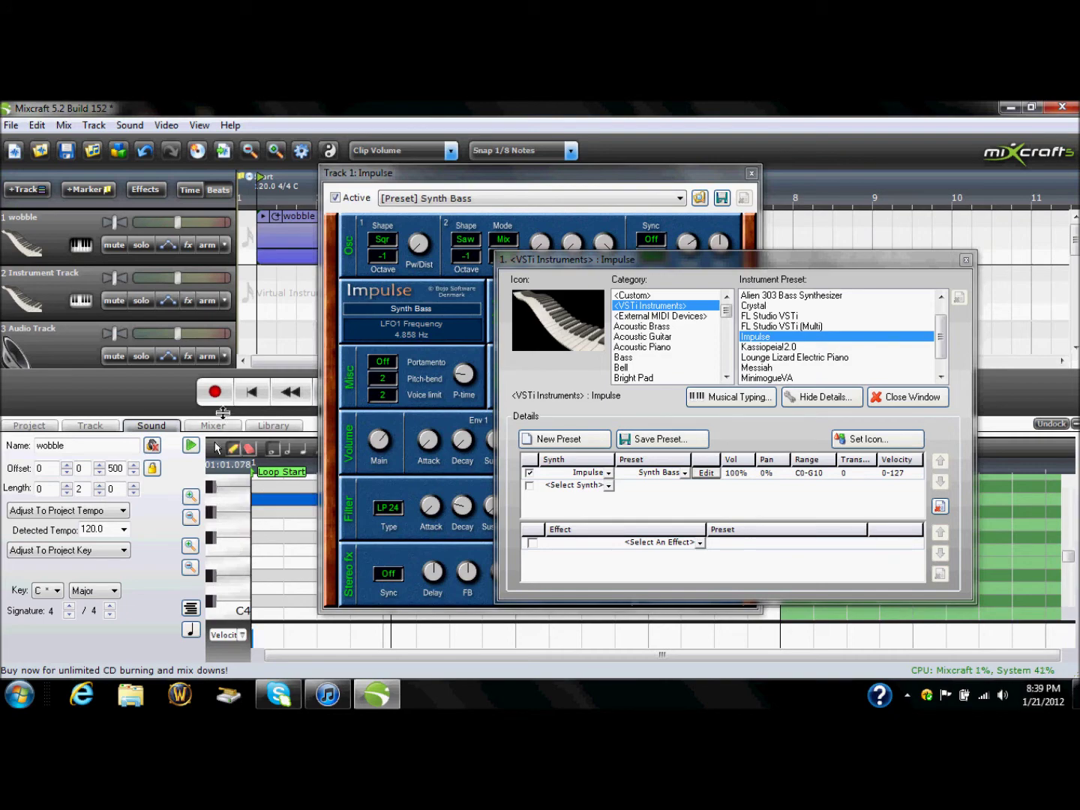
pyautogui.moveTo(456, 175); pyautogui.dragTo(491, 109)
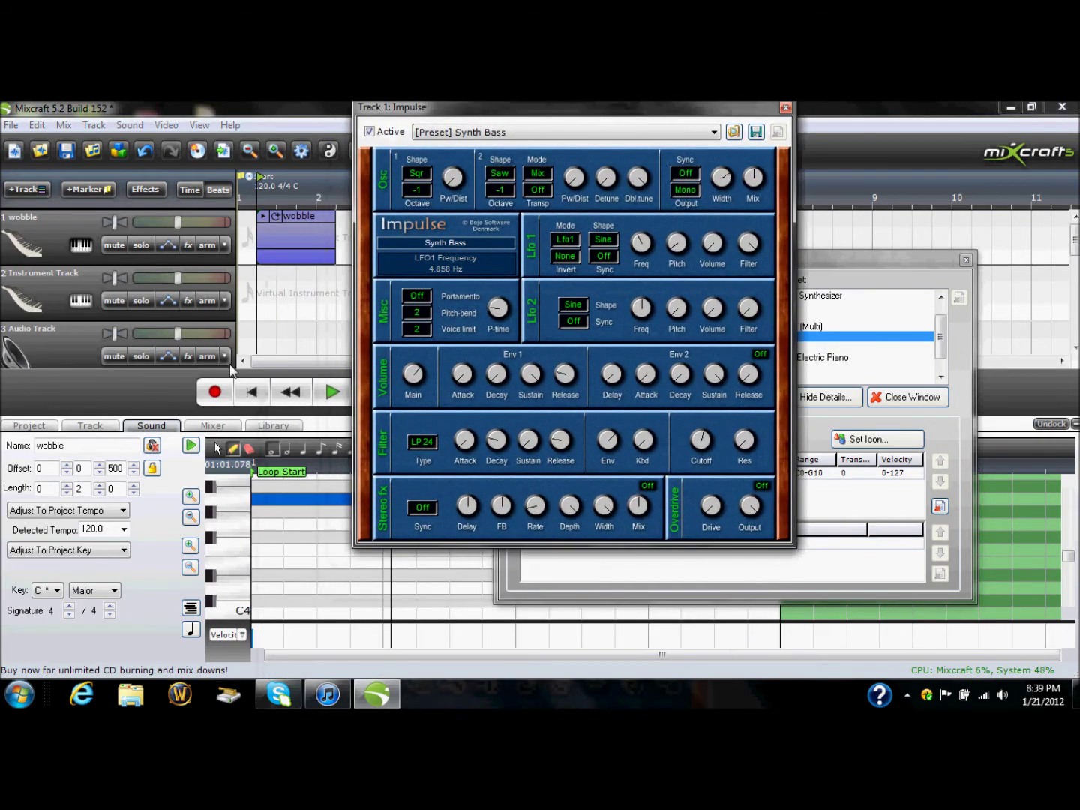
# During playback, raise LFO1 to 10.819 Hz, switch stereo effects on, and raise filter resonance to 43.8%.
pyautogui.click(192, 446)
pyautogui.moveTo(642, 248)
pyautogui.mouseDown()
pyautogui.moveTo(641, 229)
pyautogui.moveTo(654, 244)
pyautogui.mouseUp()
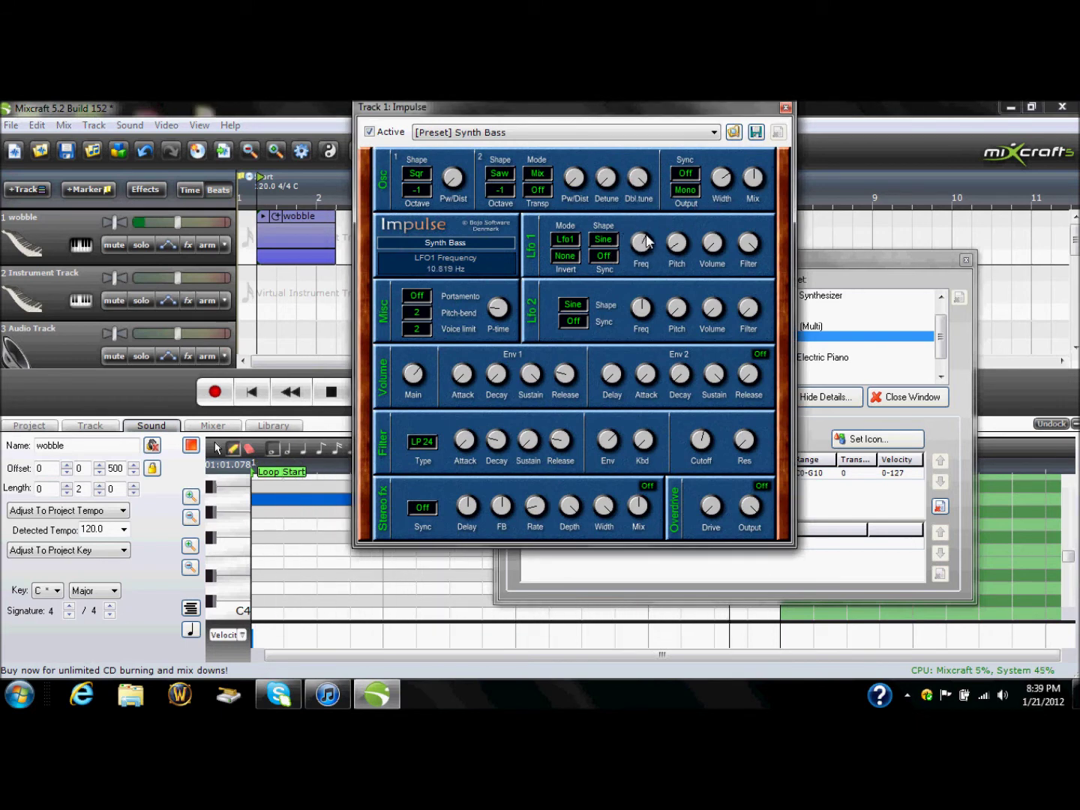
pyautogui.click(647, 487)
pyautogui.moveTo(742, 449)
pyautogui.mouseDown()
pyautogui.moveTo(750, 440)
pyautogui.moveTo(750, 456)
pyautogui.mouseUp()
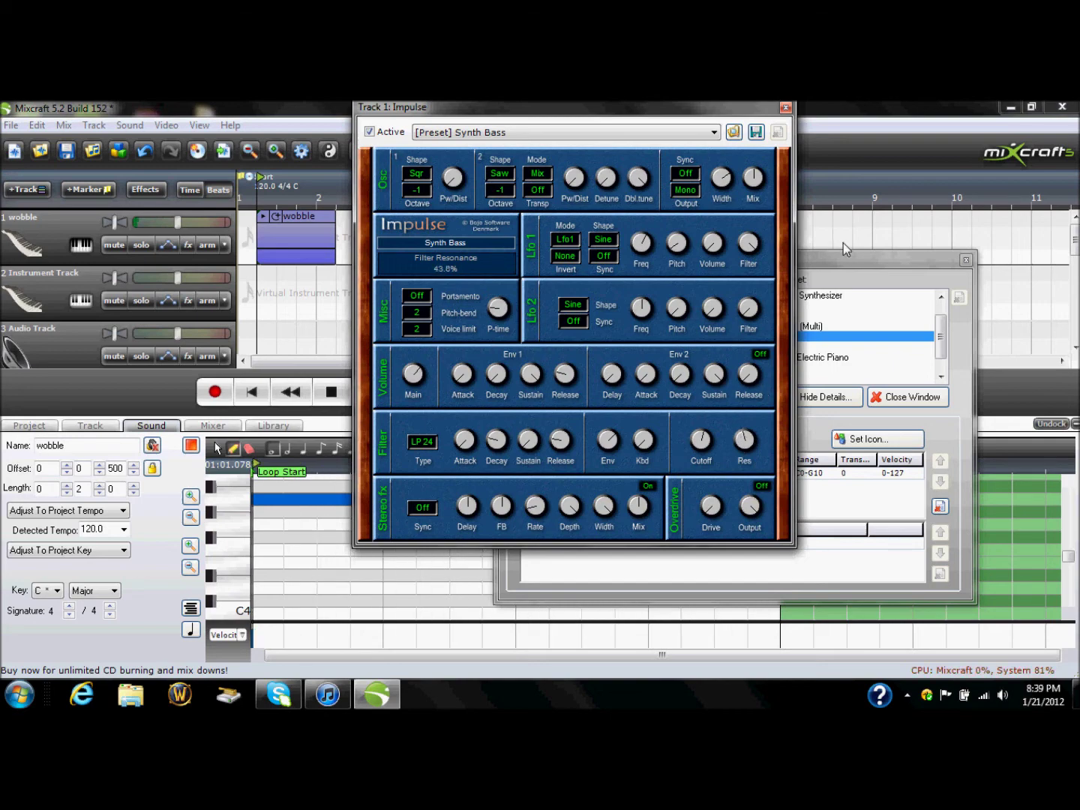
pyautogui.click(843, 261)
pyautogui.click(691, 542)
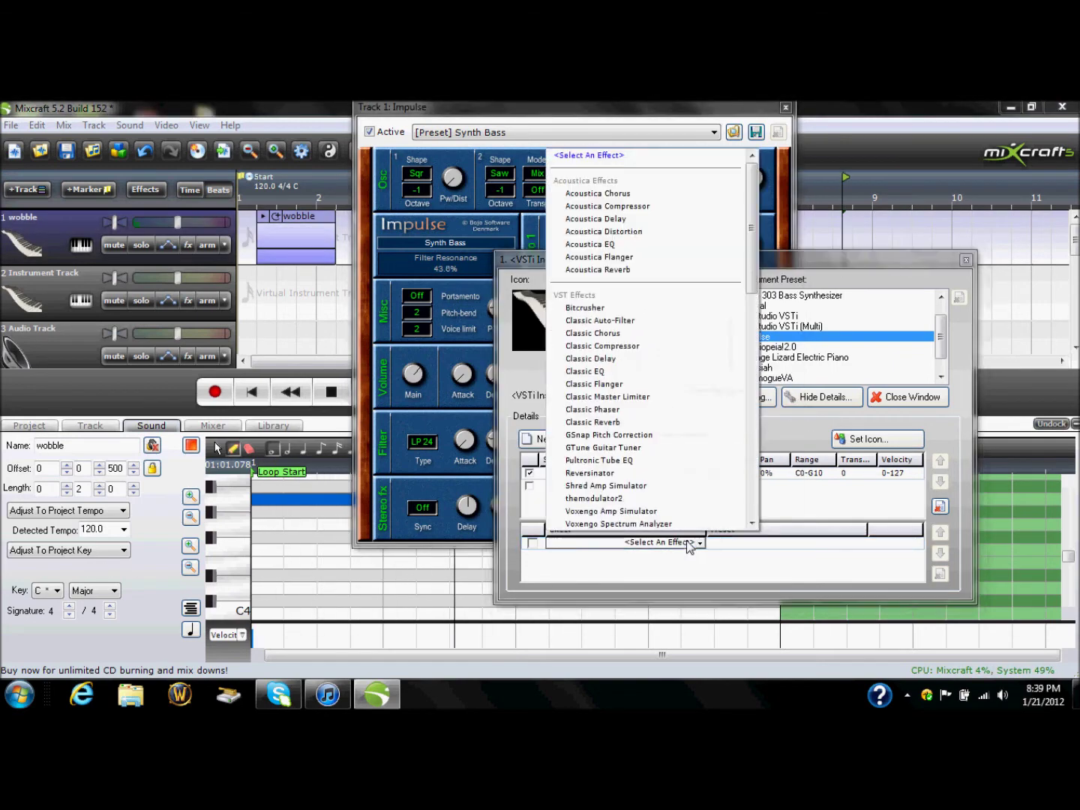
# Add a Bitcrusher effect to track 1's Impulse and push its drive to maximum.
pyautogui.click(654, 307)
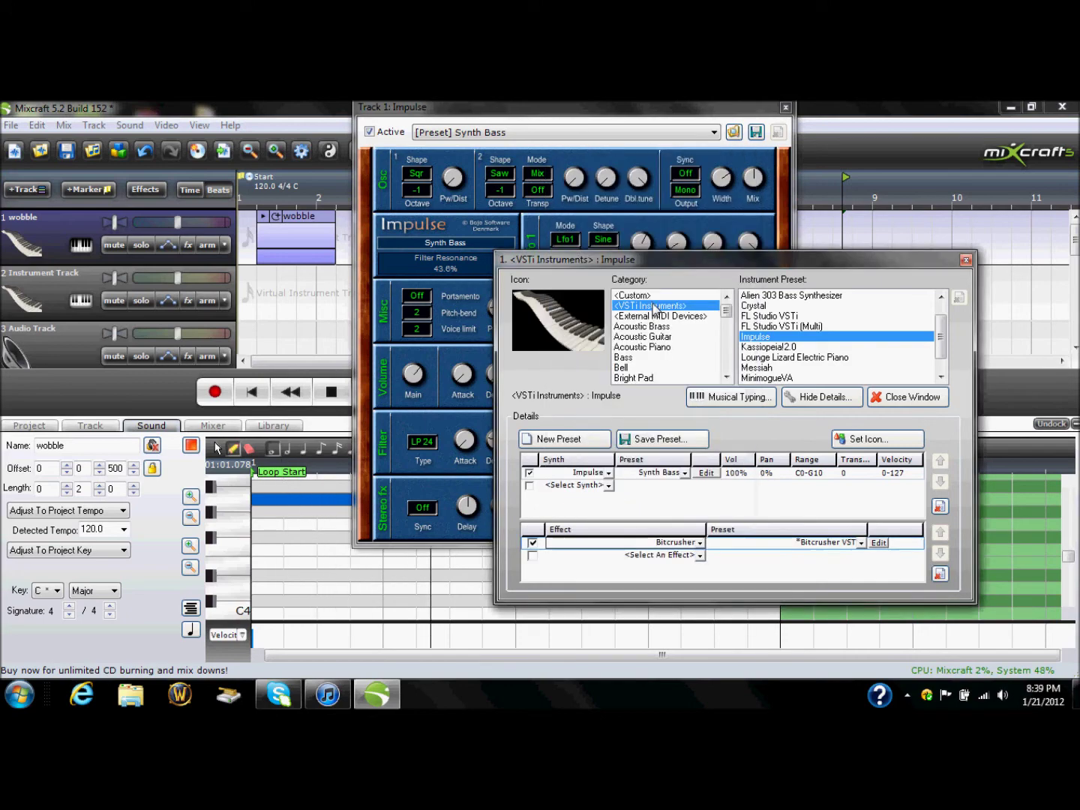
pyautogui.click(878, 543)
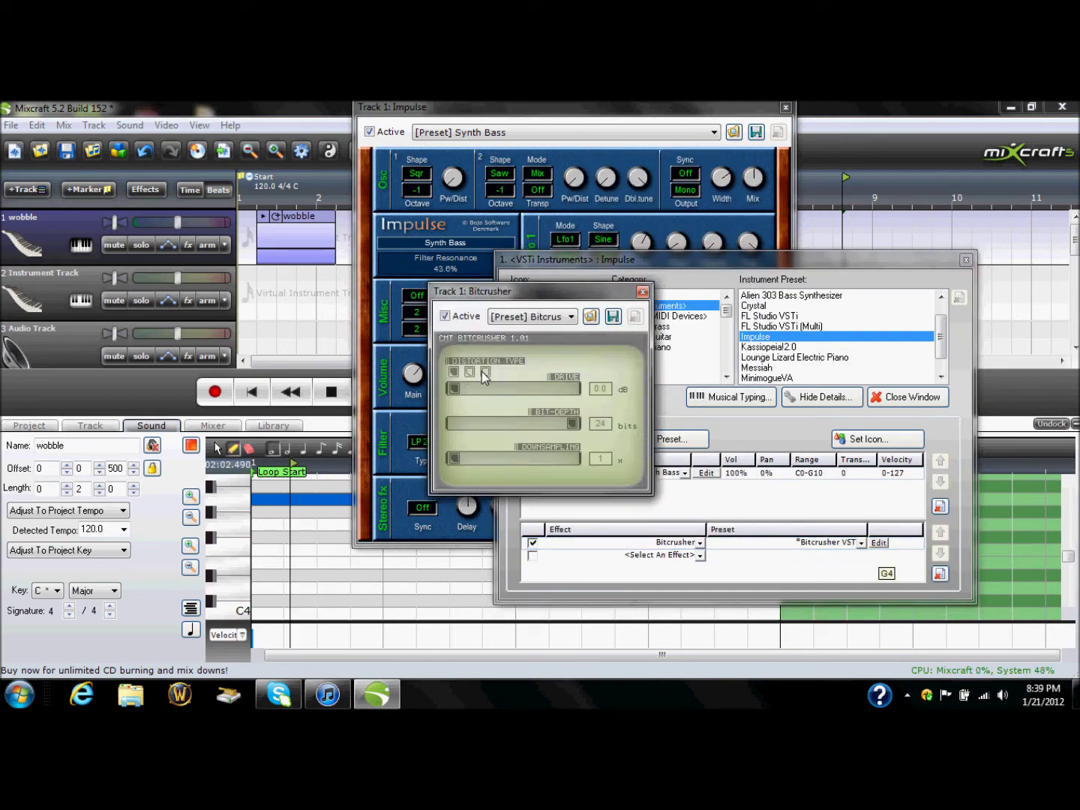
pyautogui.moveTo(460, 388); pyautogui.dragTo(477, 392)
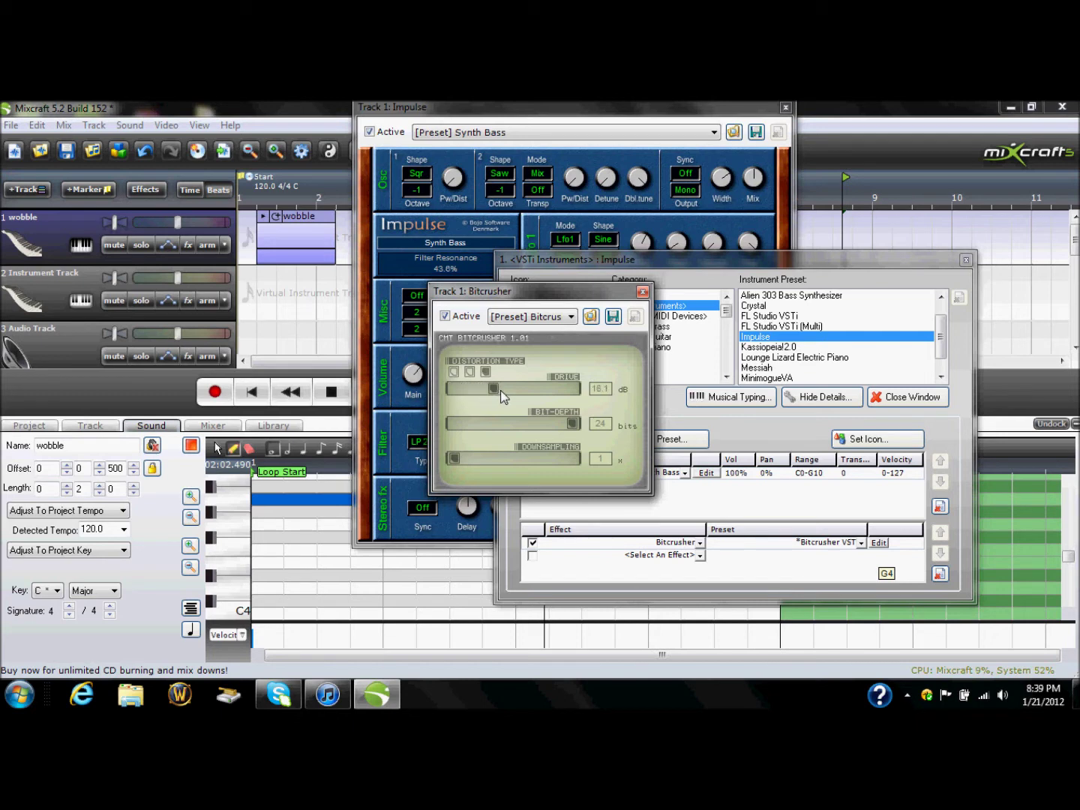
pyautogui.moveTo(576, 395); pyautogui.dragTo(581, 396)
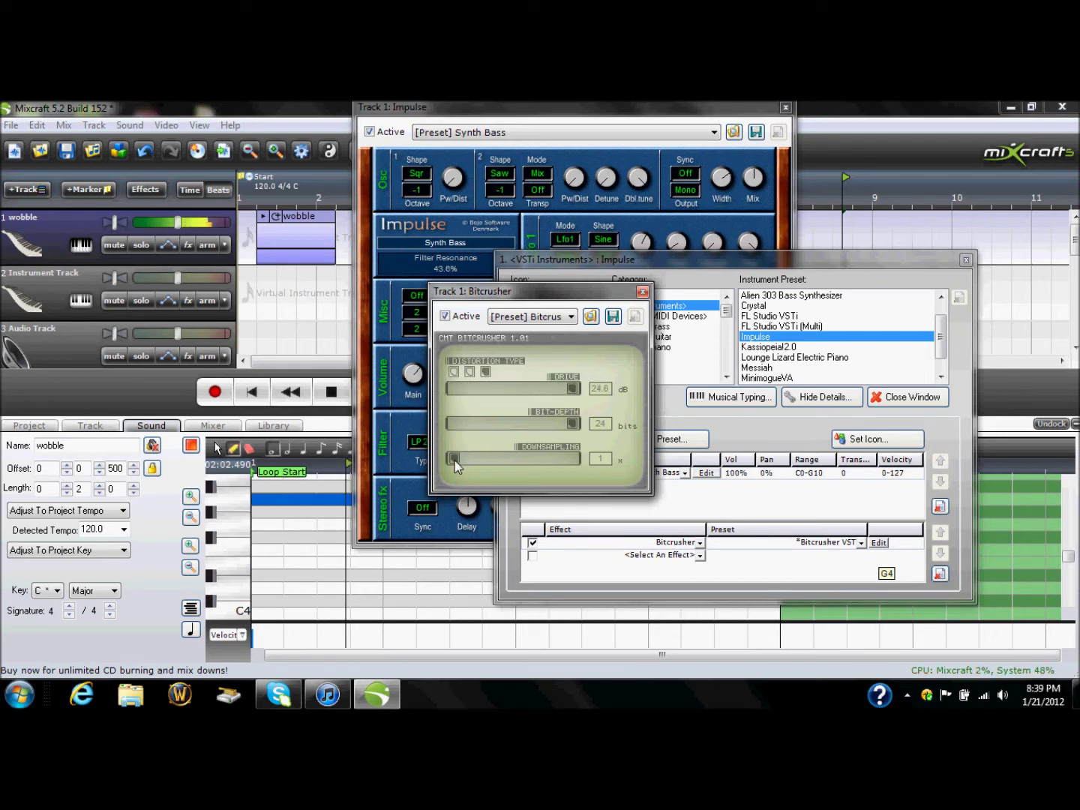
# Try different Bitcrusher drive and downsampling values, settling on 24.6 dB drive and 32x downsampling.
pyautogui.moveTo(455, 461); pyautogui.dragTo(470, 458)
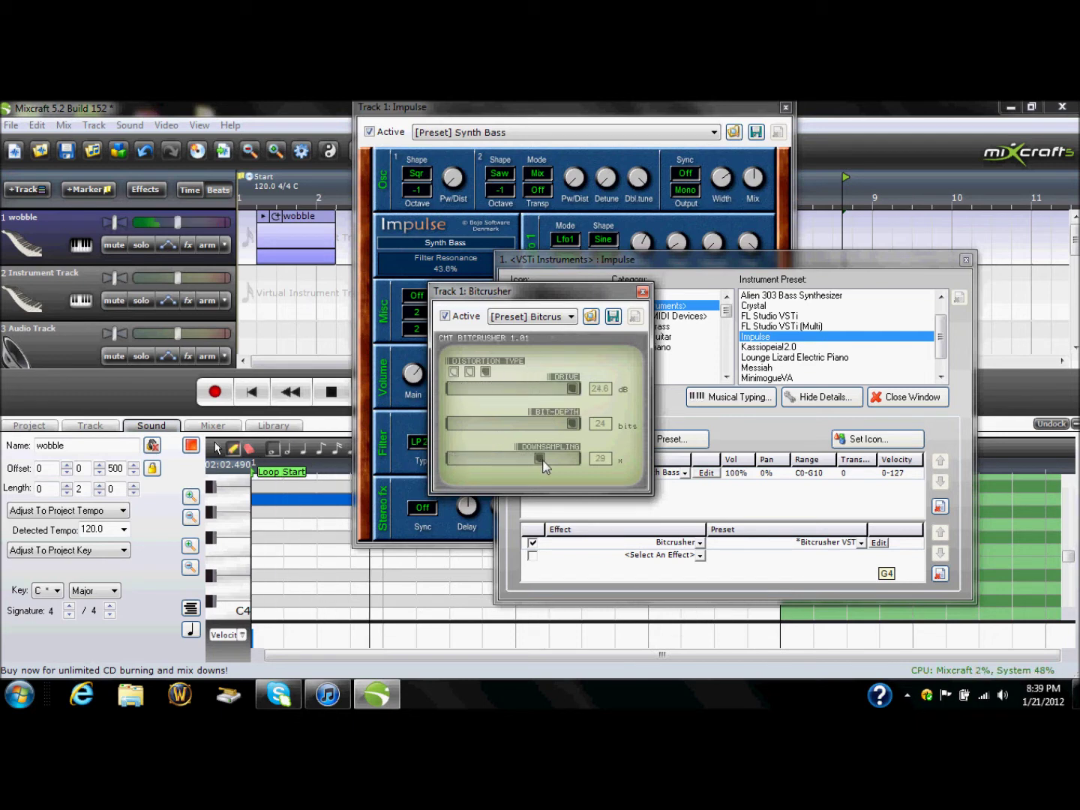
pyautogui.moveTo(543, 461); pyautogui.dragTo(548, 461)
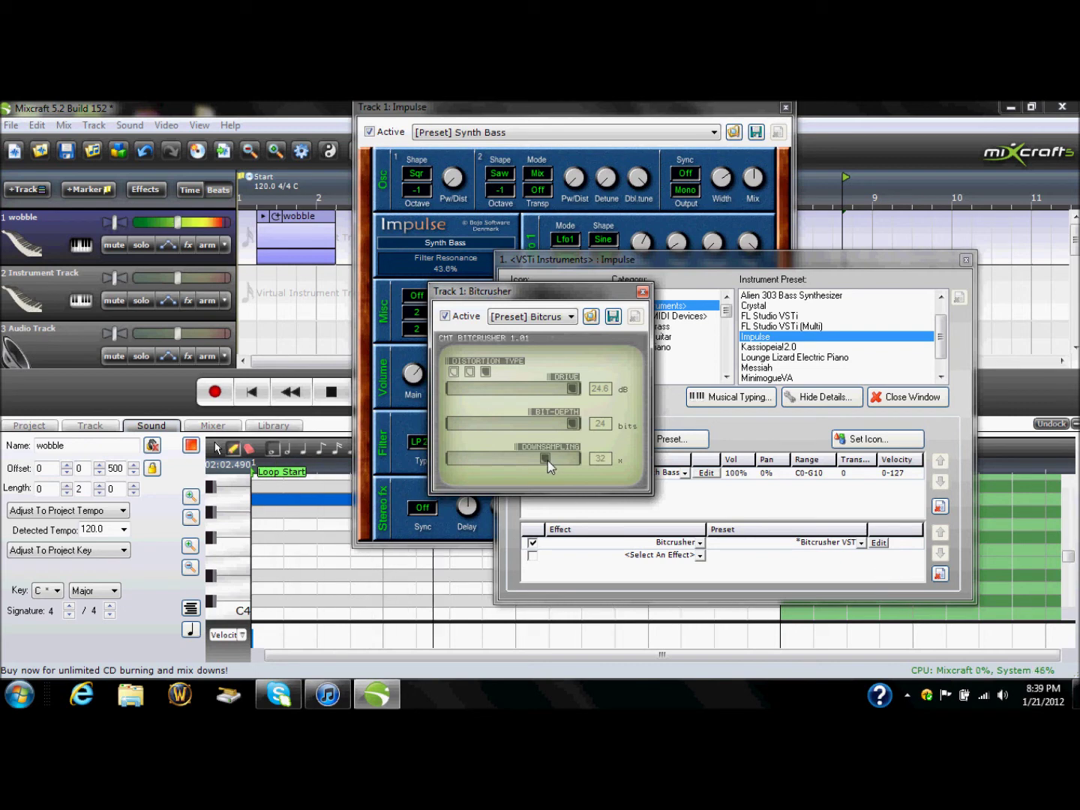
pyautogui.moveTo(547, 461); pyautogui.dragTo(497, 462)
pyautogui.click(526, 389)
pyautogui.moveTo(484, 395); pyautogui.dragTo(483, 396)
pyautogui.moveTo(492, 459); pyautogui.dragTo(517, 465)
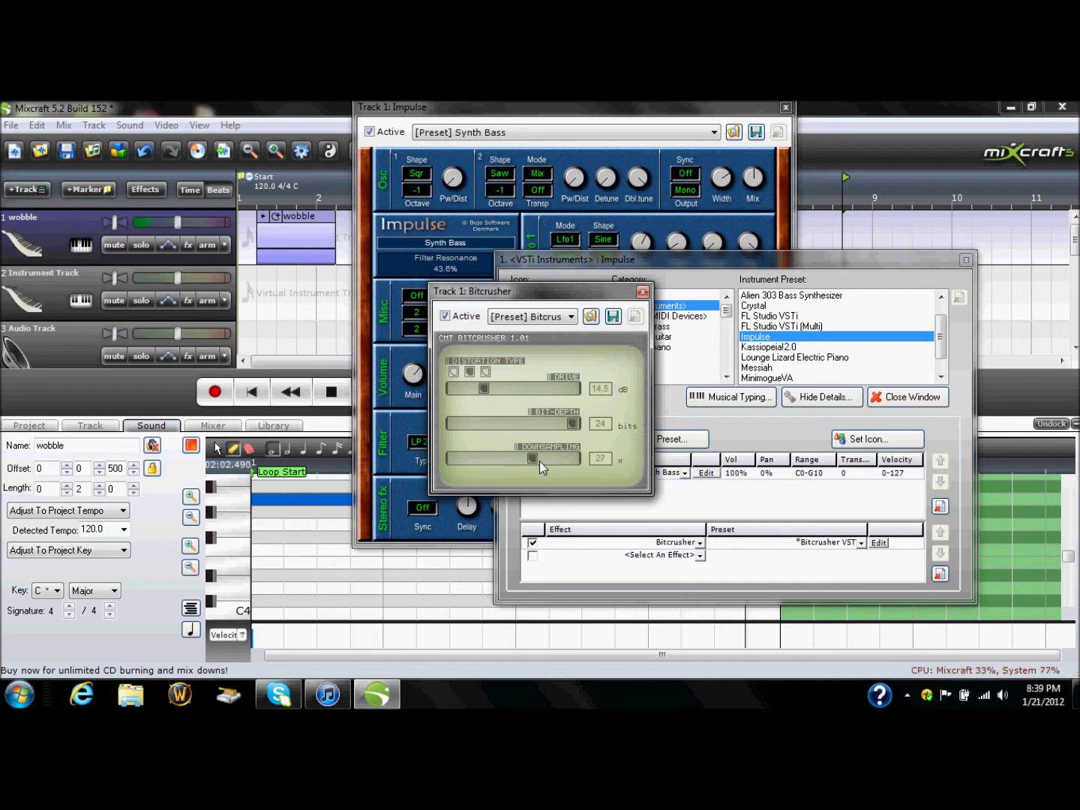
pyautogui.moveTo(505, 458); pyautogui.dragTo(453, 462)
pyautogui.click(494, 388)
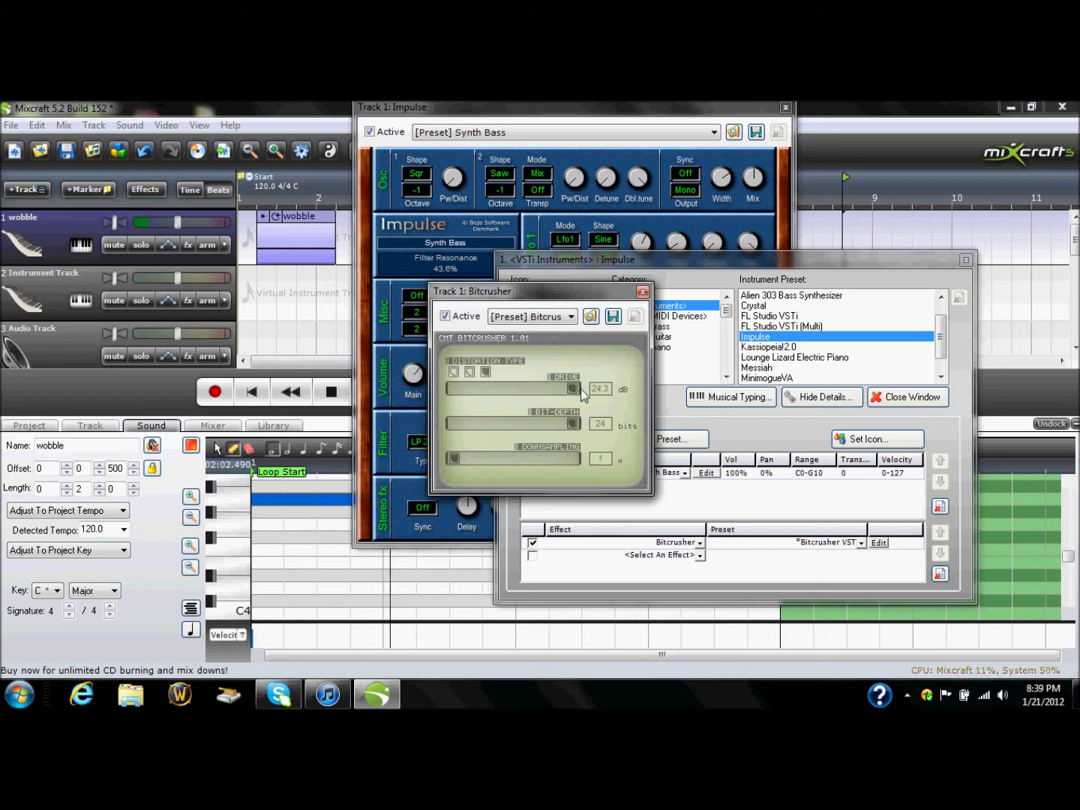
pyautogui.moveTo(453, 458); pyautogui.dragTo(550, 456)
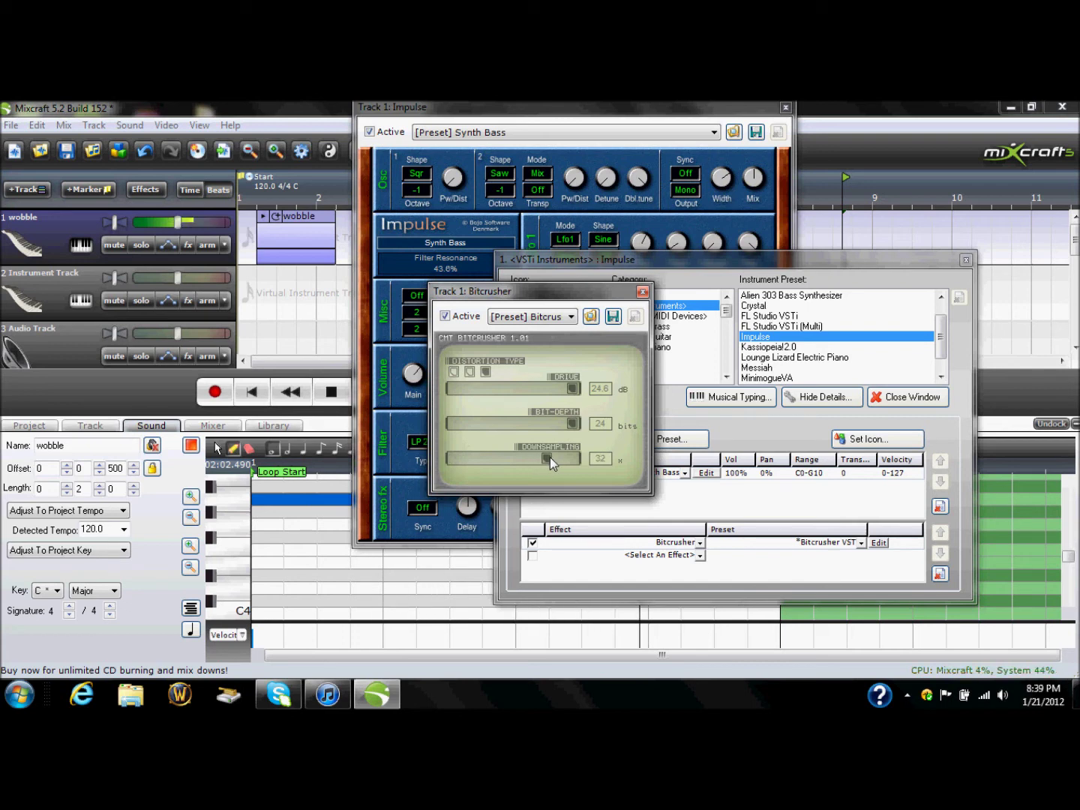